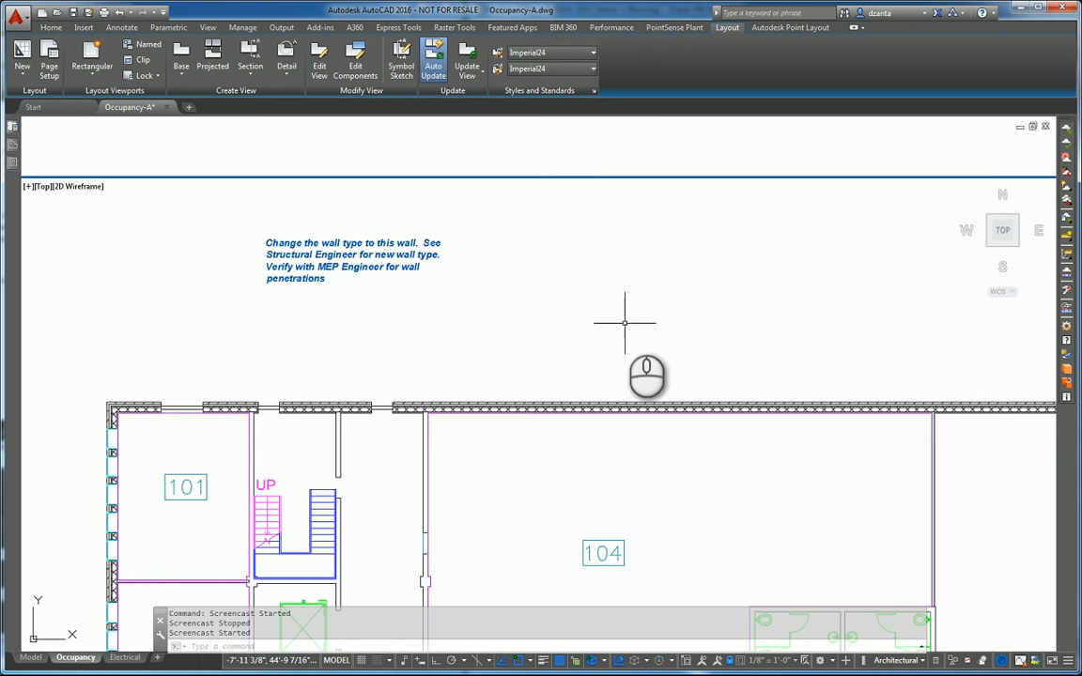
Switch from the viewport to paper space and inspect the floor plan viewport's properties, including its annotation scale
click(122, 27)
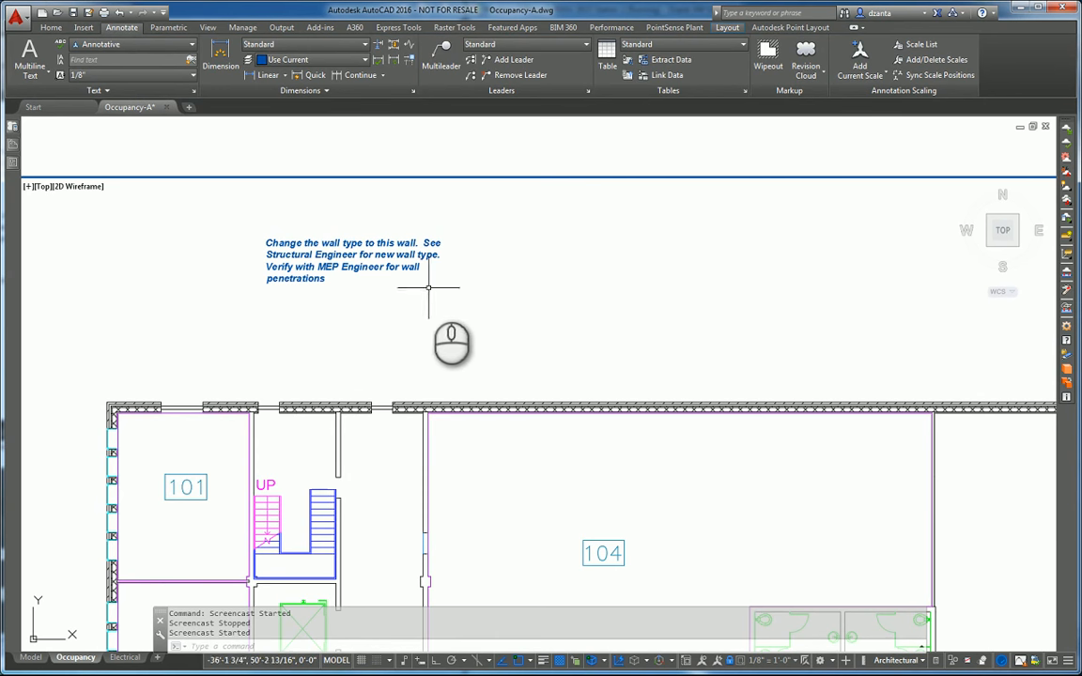
double_click(530, 161)
scroll(534, 284, down, 6)
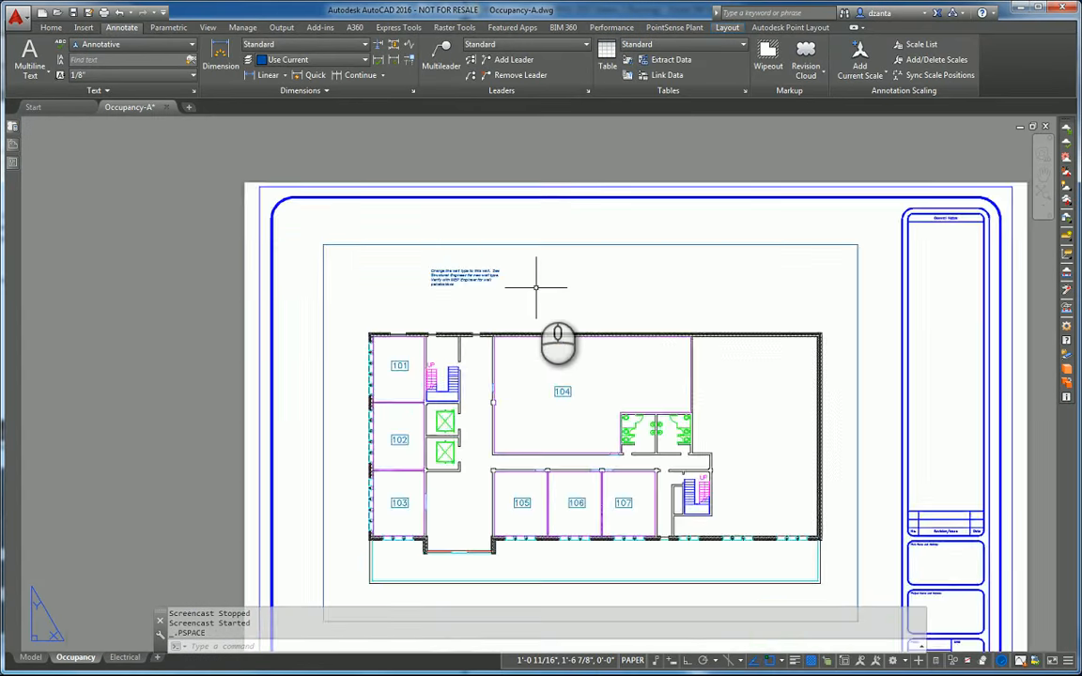
scroll(505, 279, up, 2)
middle_drag(504, 279, 460, 262)
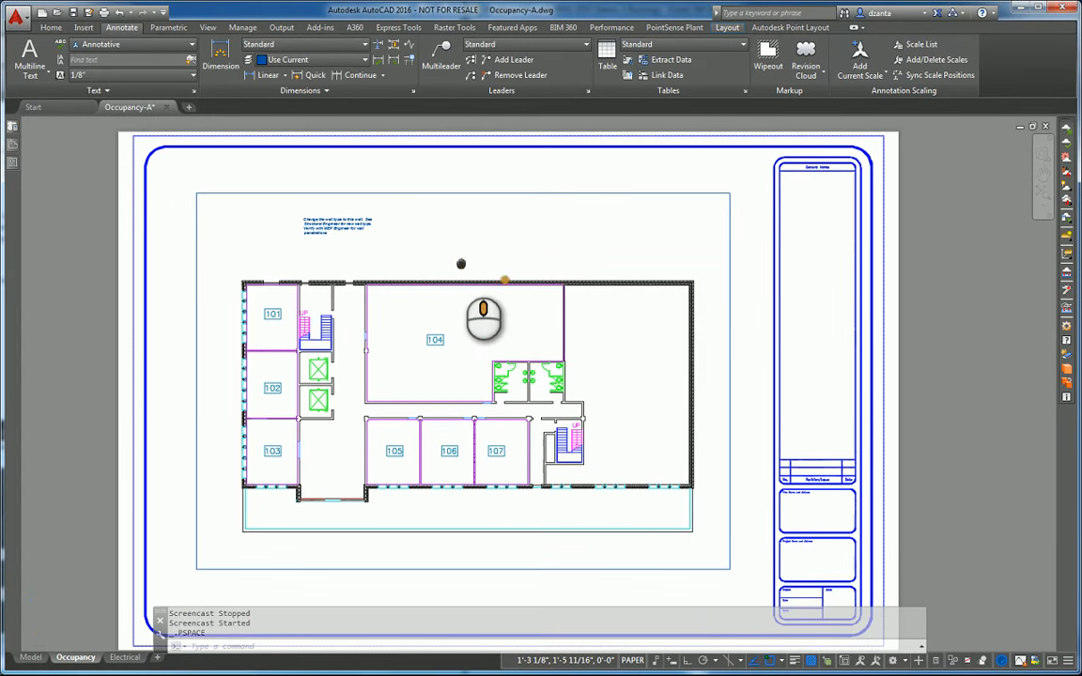
click(693, 193)
right_click(634, 218)
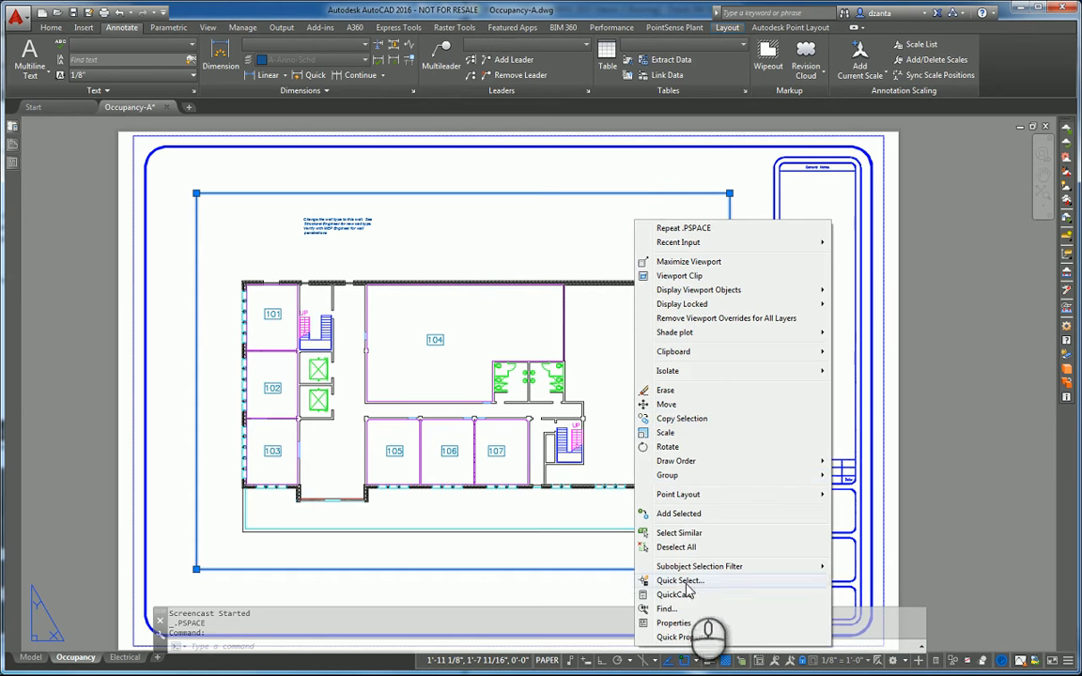
click(673, 622)
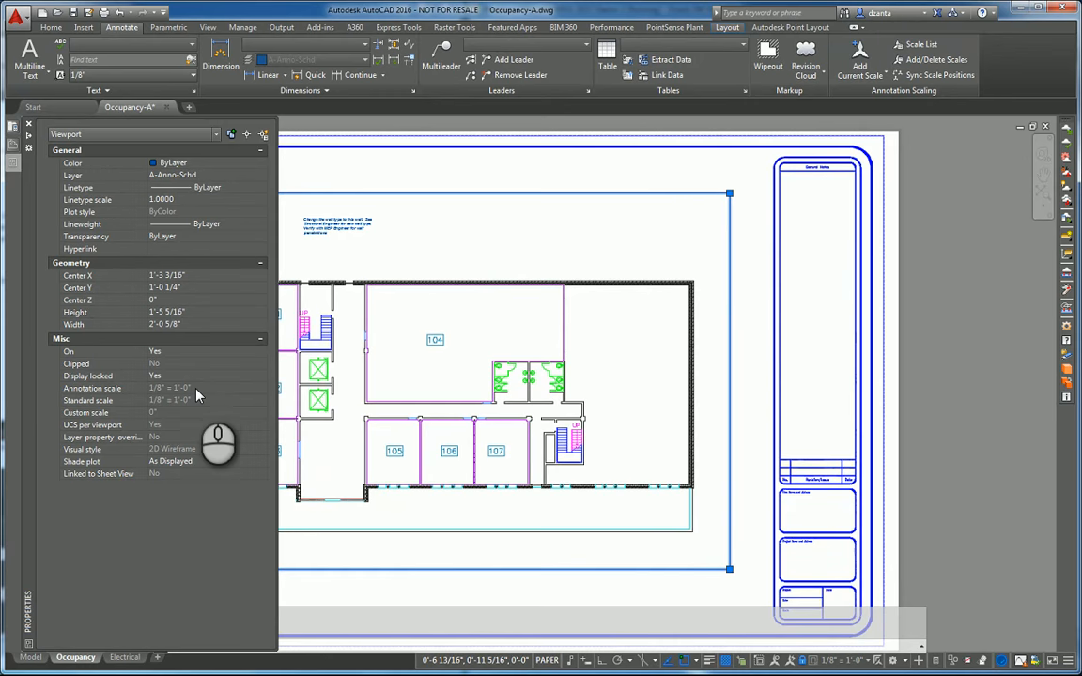
Reactivate the viewport's model space near the existing wall note and review the Annotative text style's settings without changing them
double_click(368, 261)
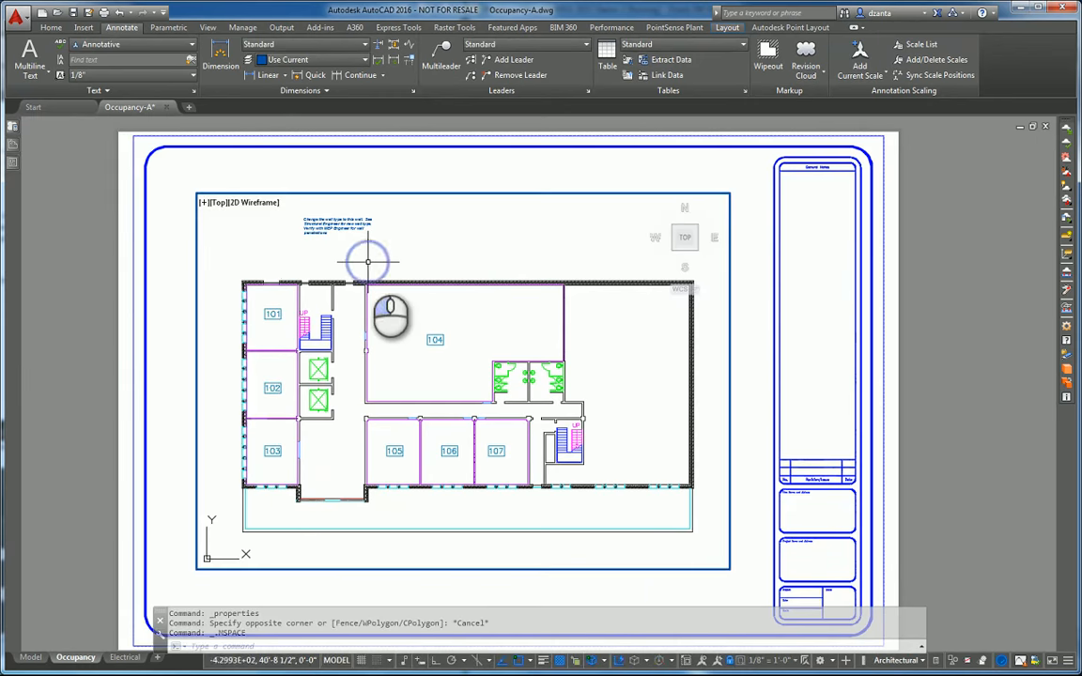
scroll(368, 261, up, 8)
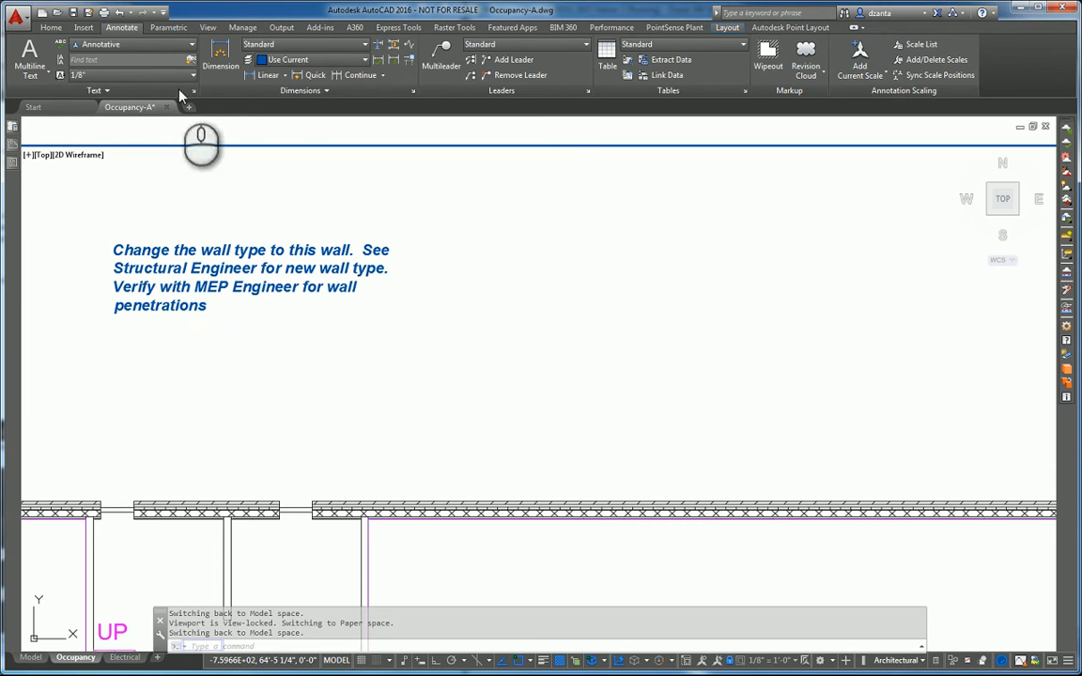
click(31, 76)
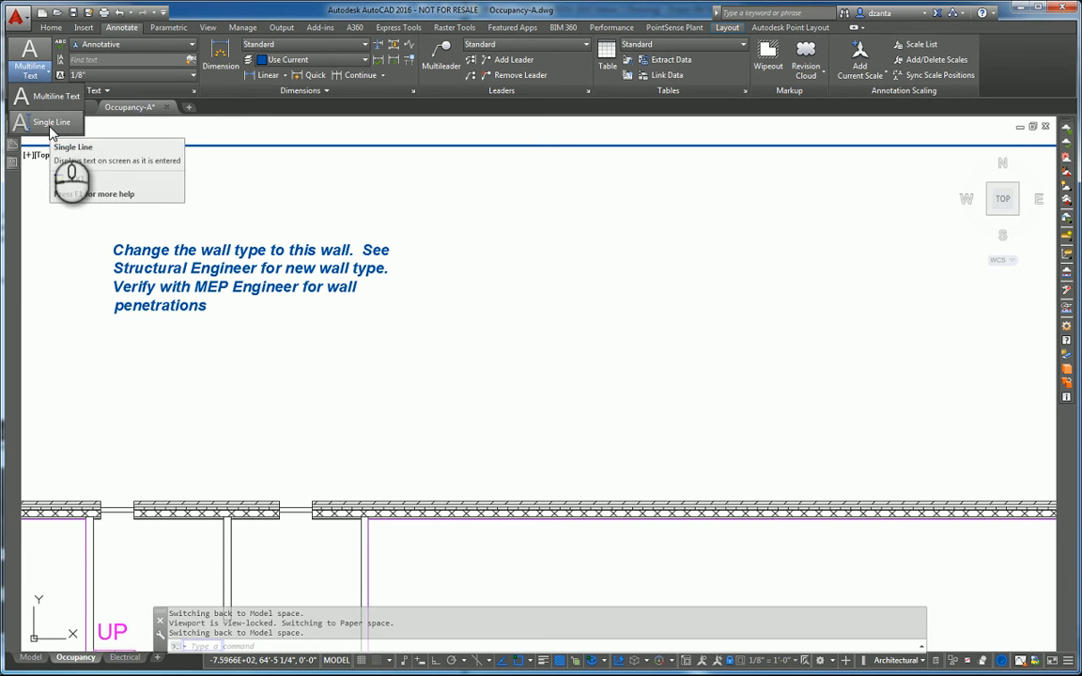
click(158, 45)
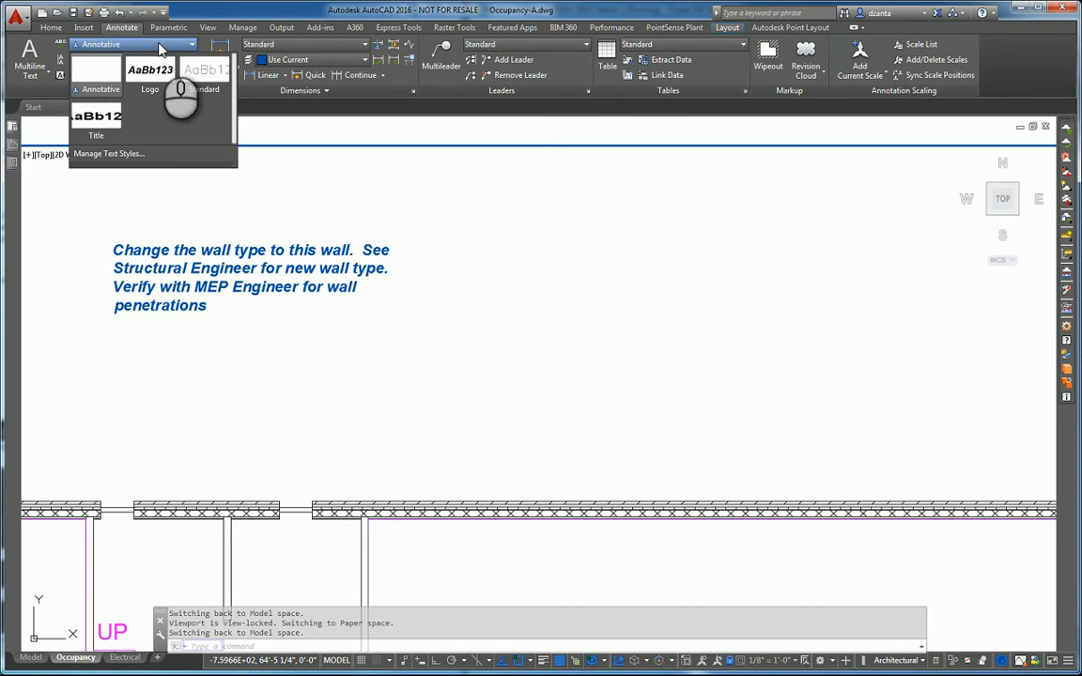
click(111, 154)
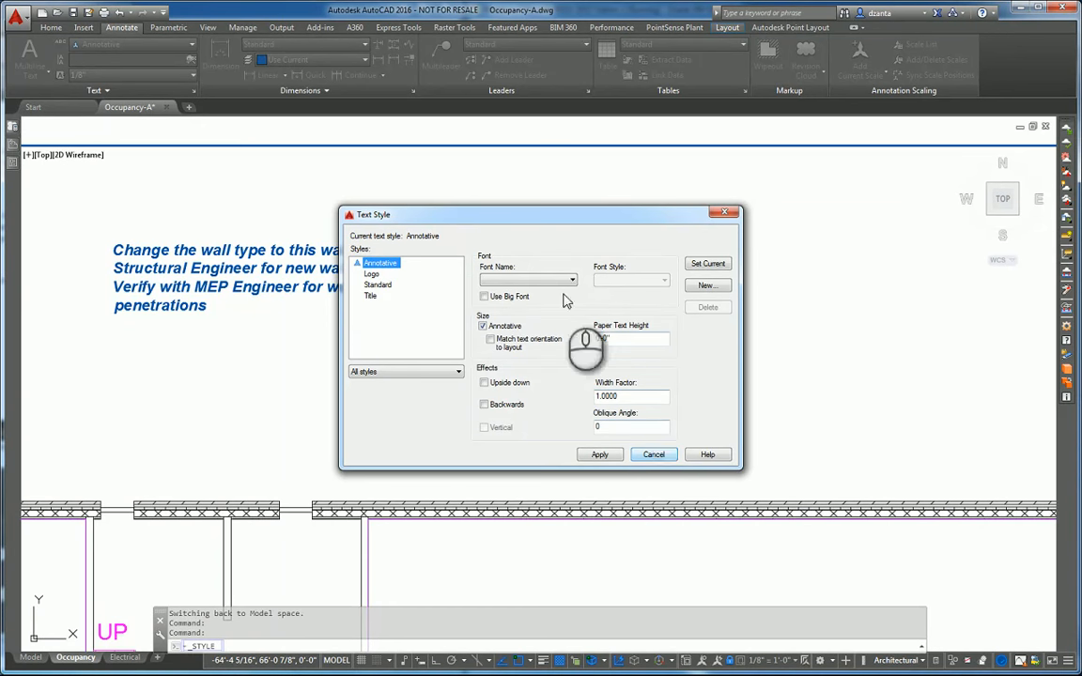
click(653, 455)
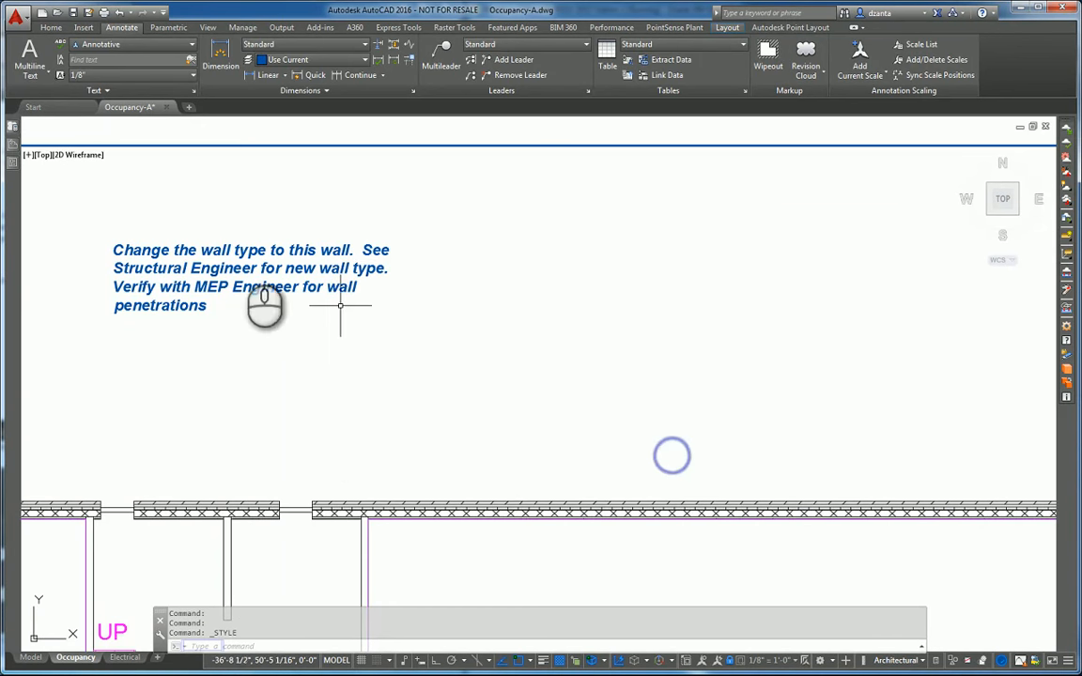
Create a multiline text box beside the existing wall note, above the plan's upper wall, with a paper text height of 1/4"
click(41, 84)
click(45, 96)
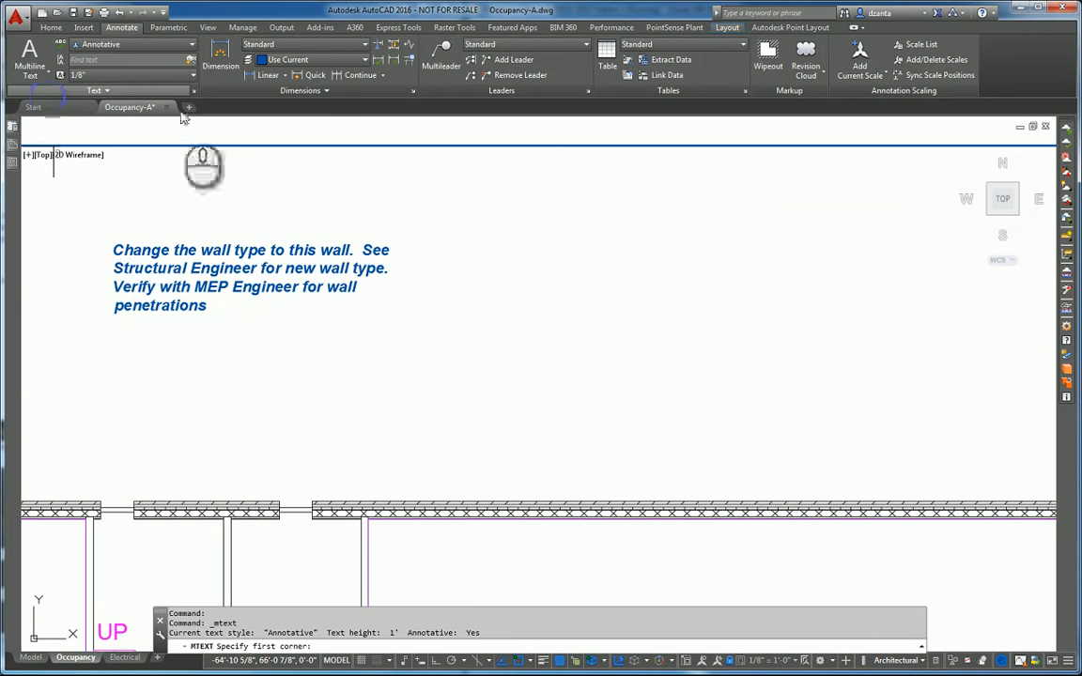
click(456, 217)
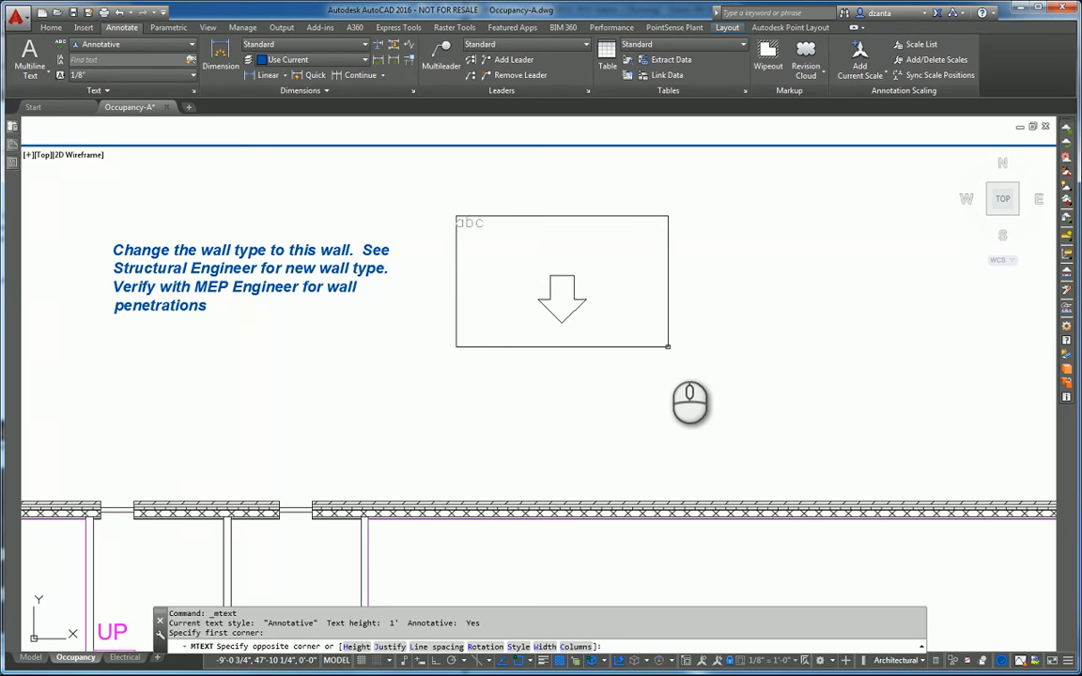
right_click(668, 347)
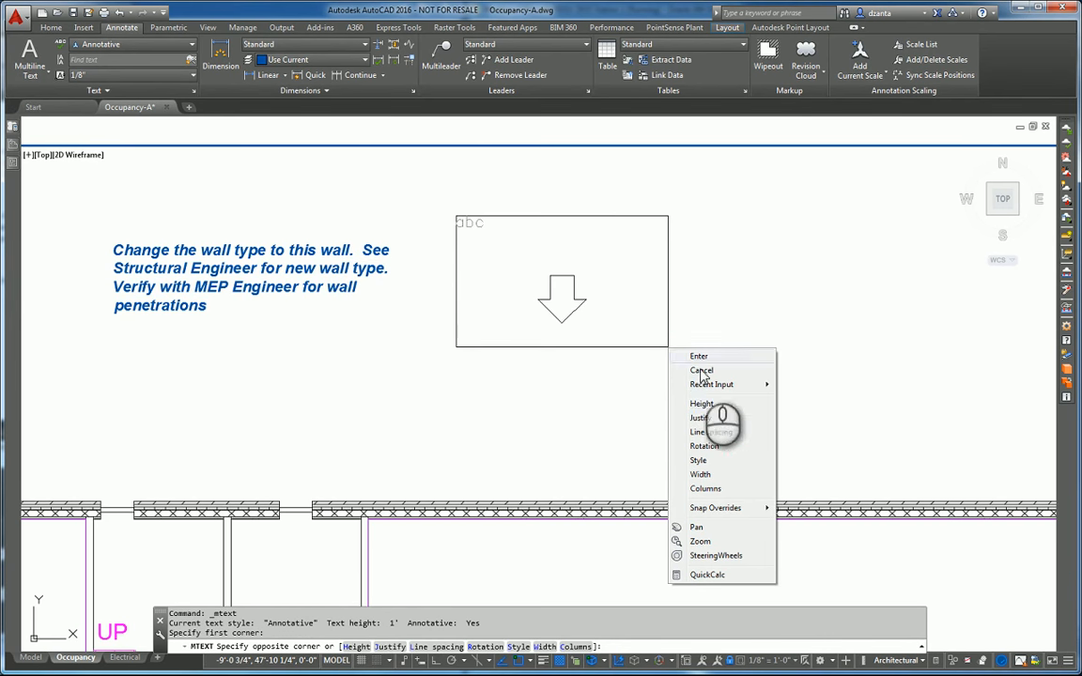
click(723, 403)
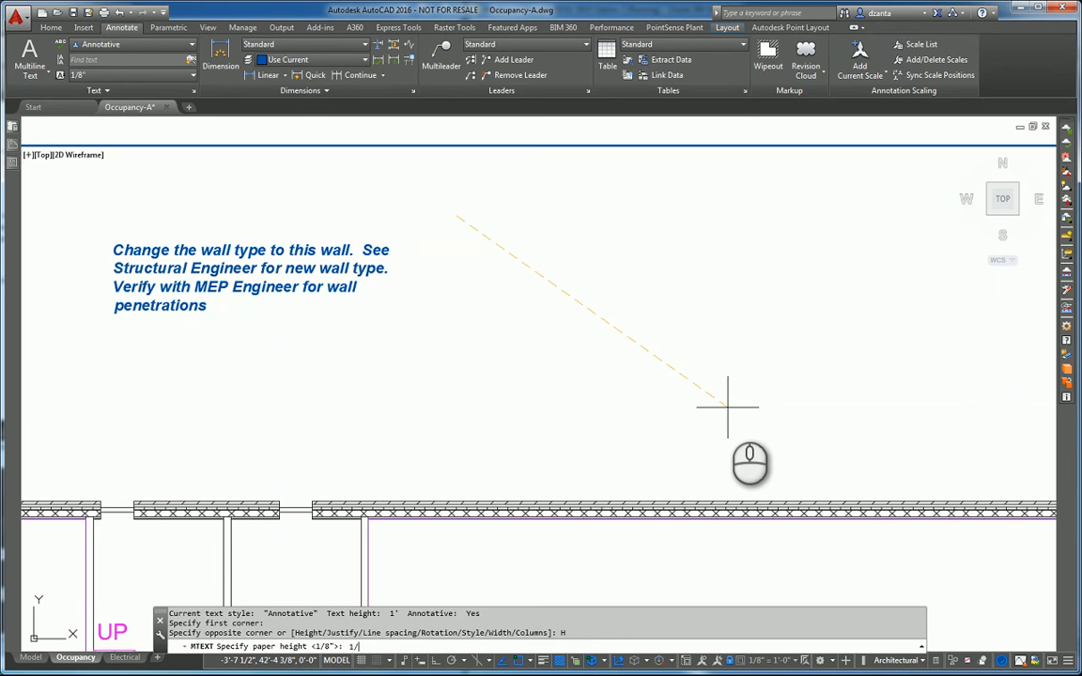
text(1/4")
key(Return)
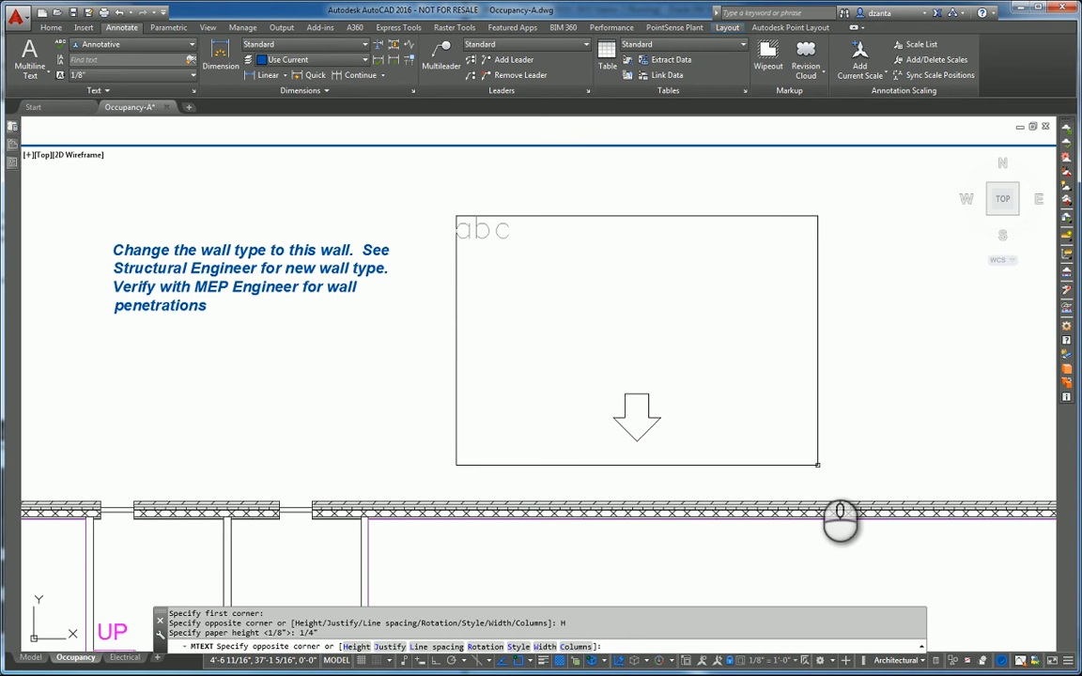
click(811, 440)
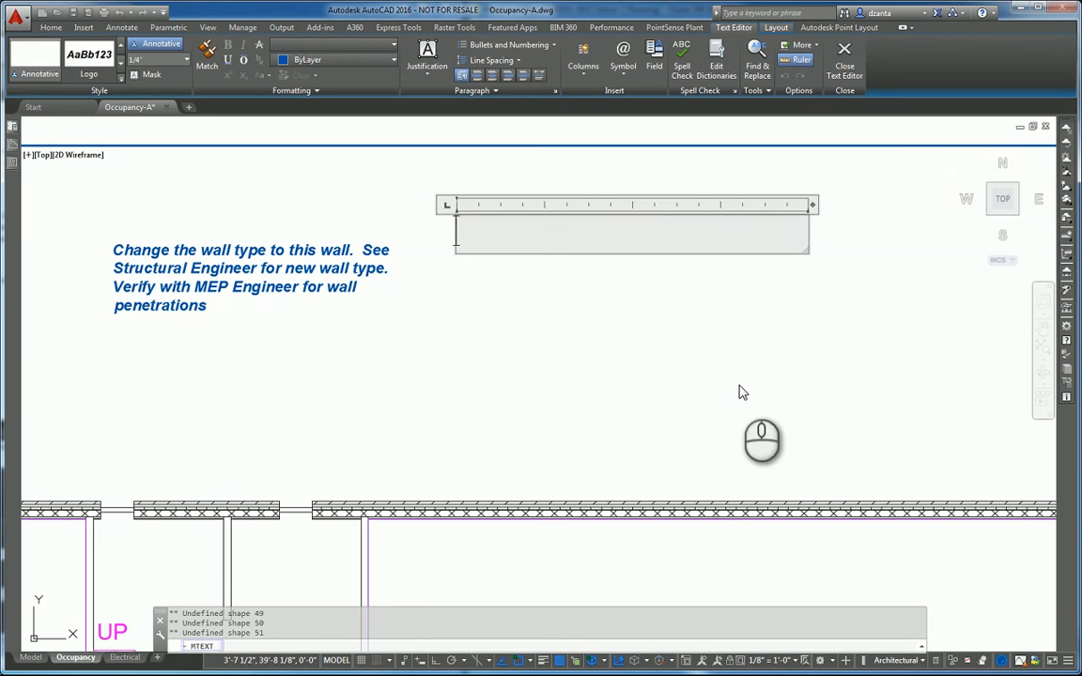
Enter the note "This is not the correct wall type. Please verify with Structural and Architectural Designers" and finish the text
text(This i)
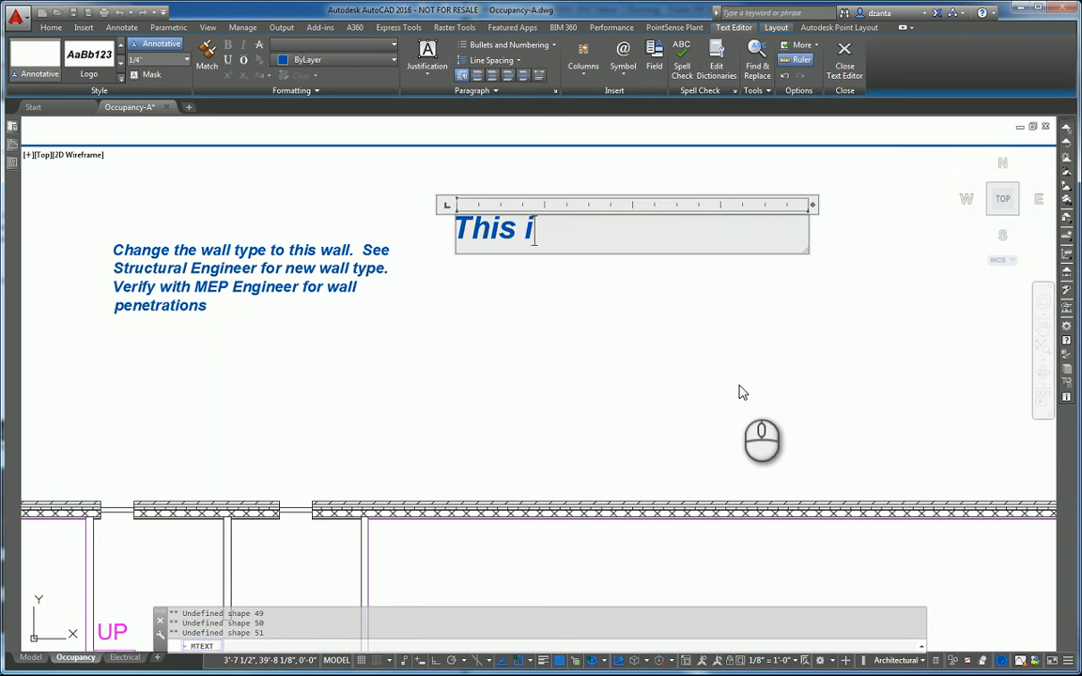
text(s not the corre)
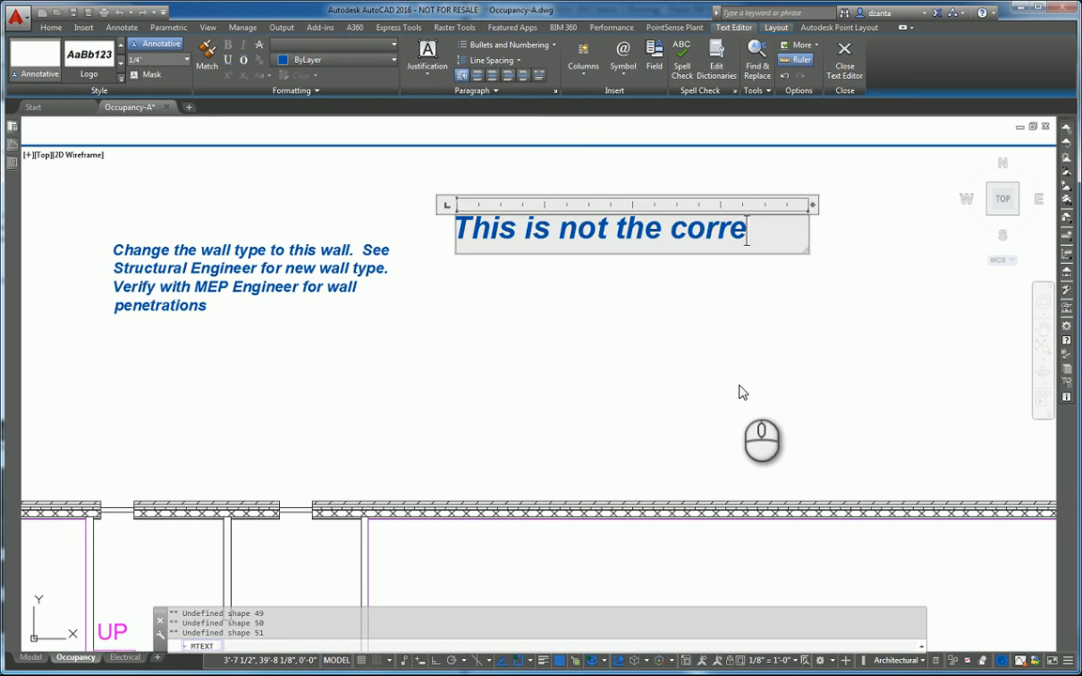
text(ct wall type)
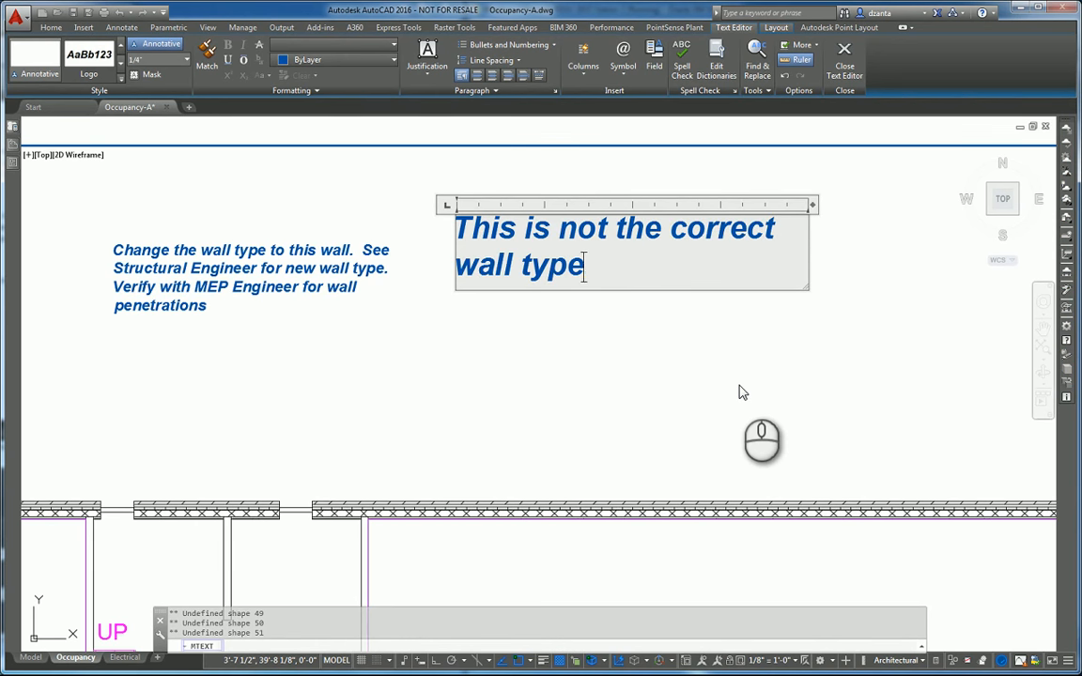
text(.  Please verify)
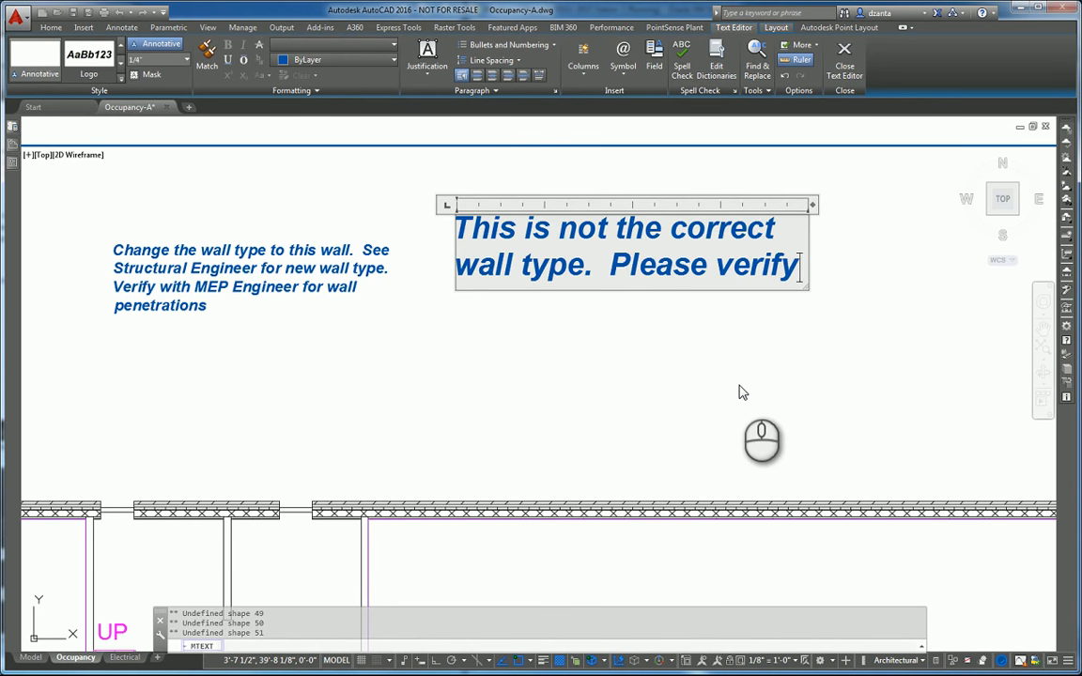
text( with Structur)
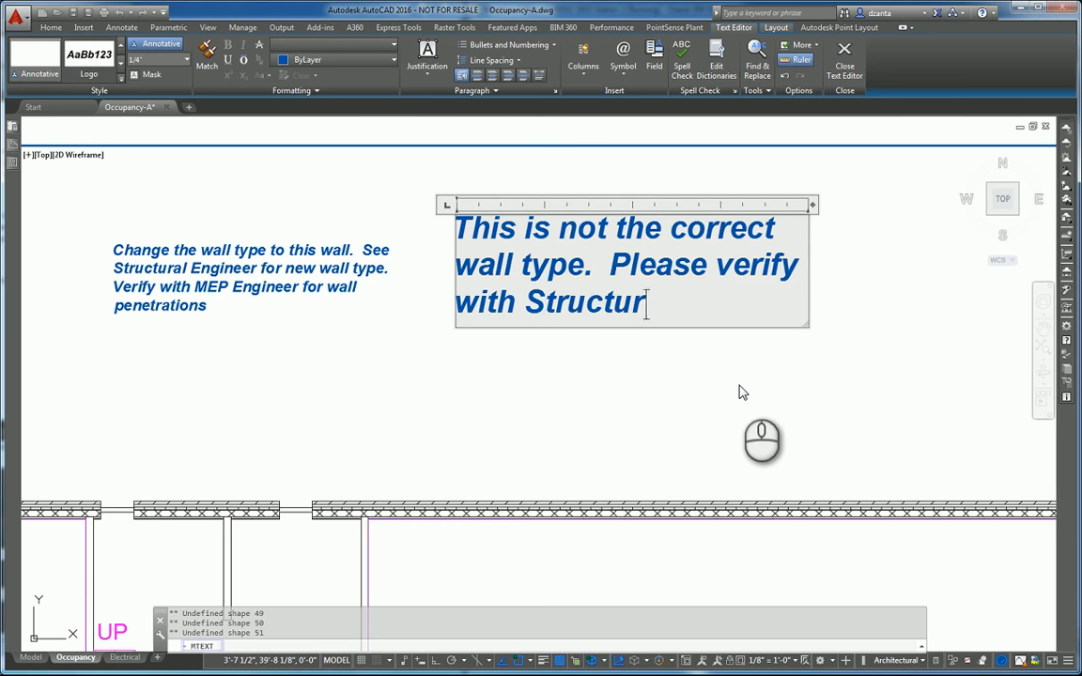
text(al and Archi)
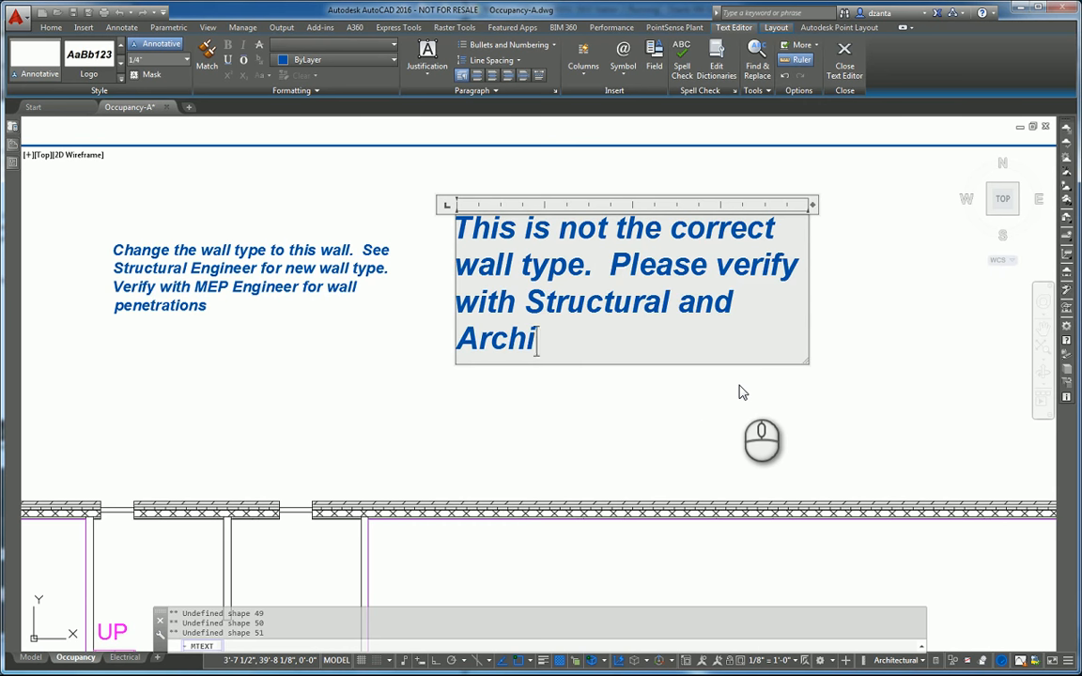
text(tectural Designers)
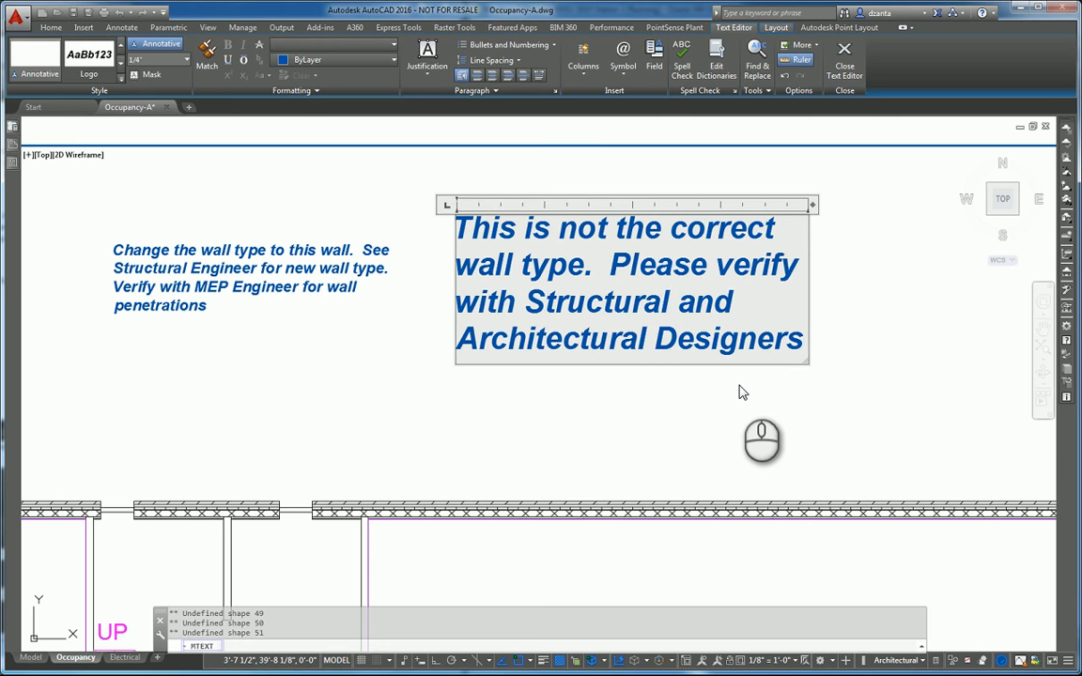
click(751, 408)
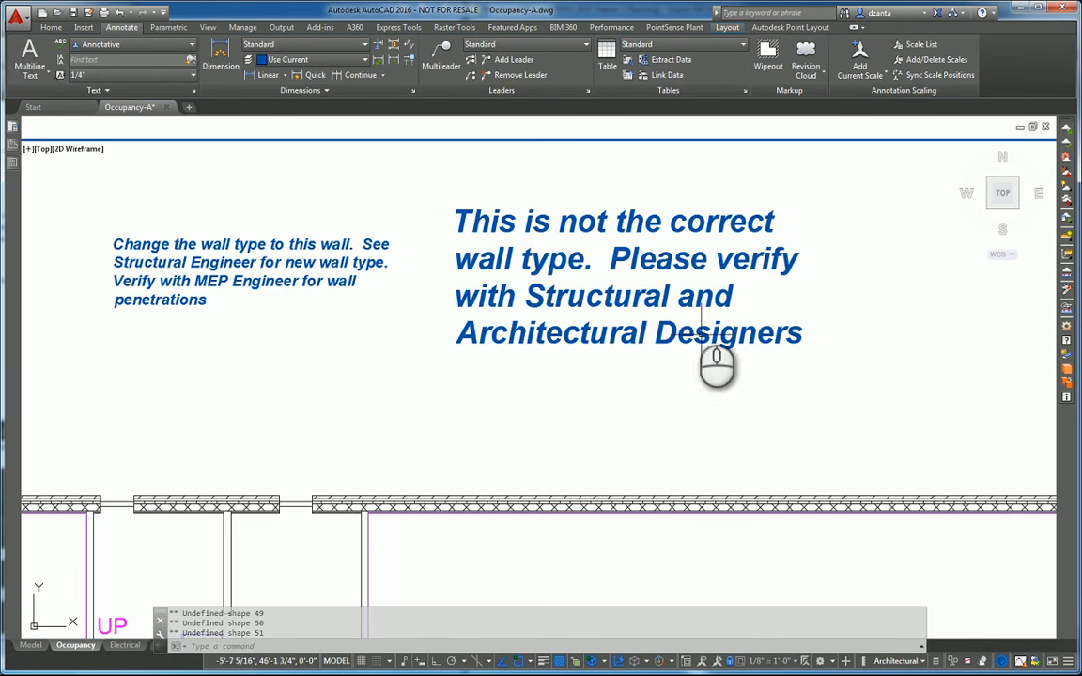
Set the text height of the entire new wall type note to 3/16"
double_click(664, 271)
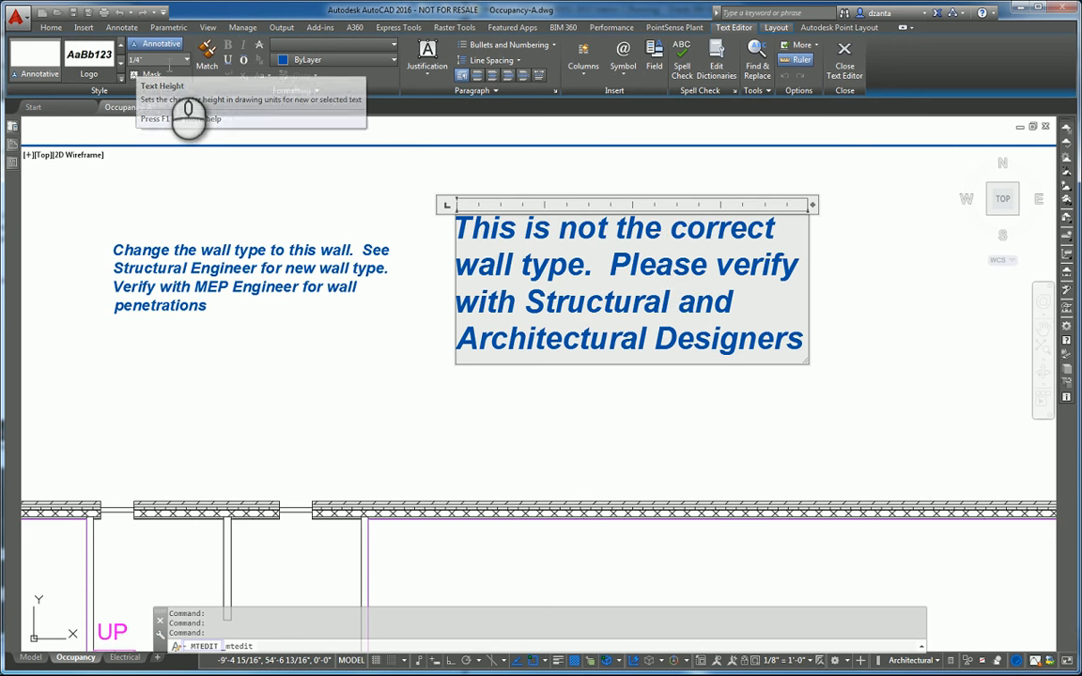
click(165, 61)
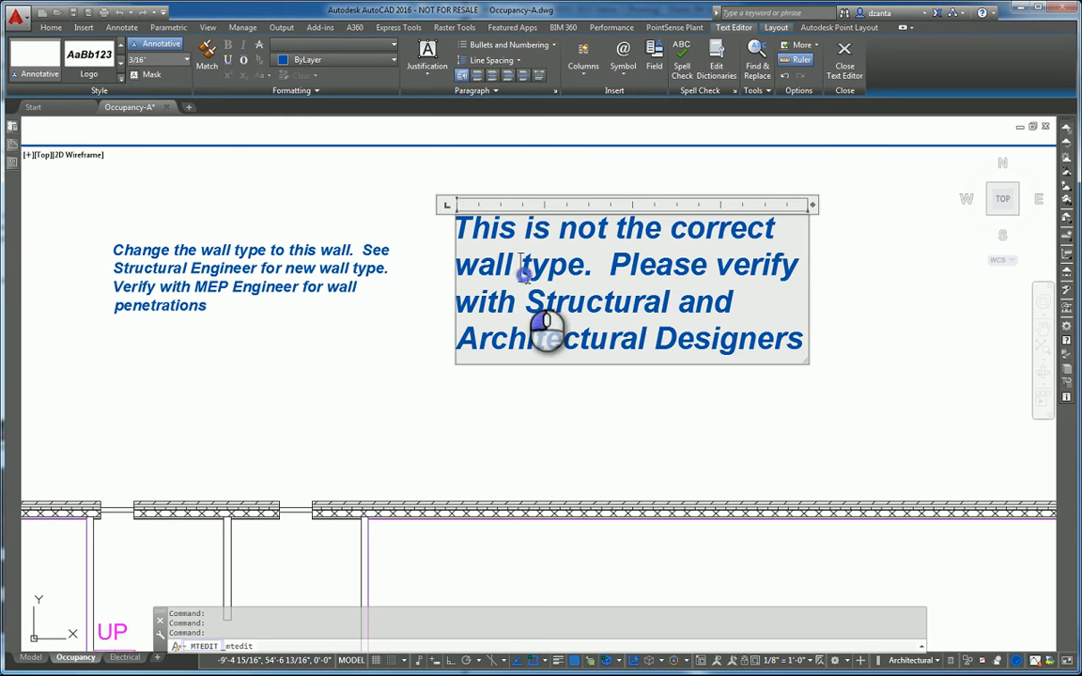
drag(458, 230, 803, 340)
drag(648, 293, 461, 233)
click(158, 59)
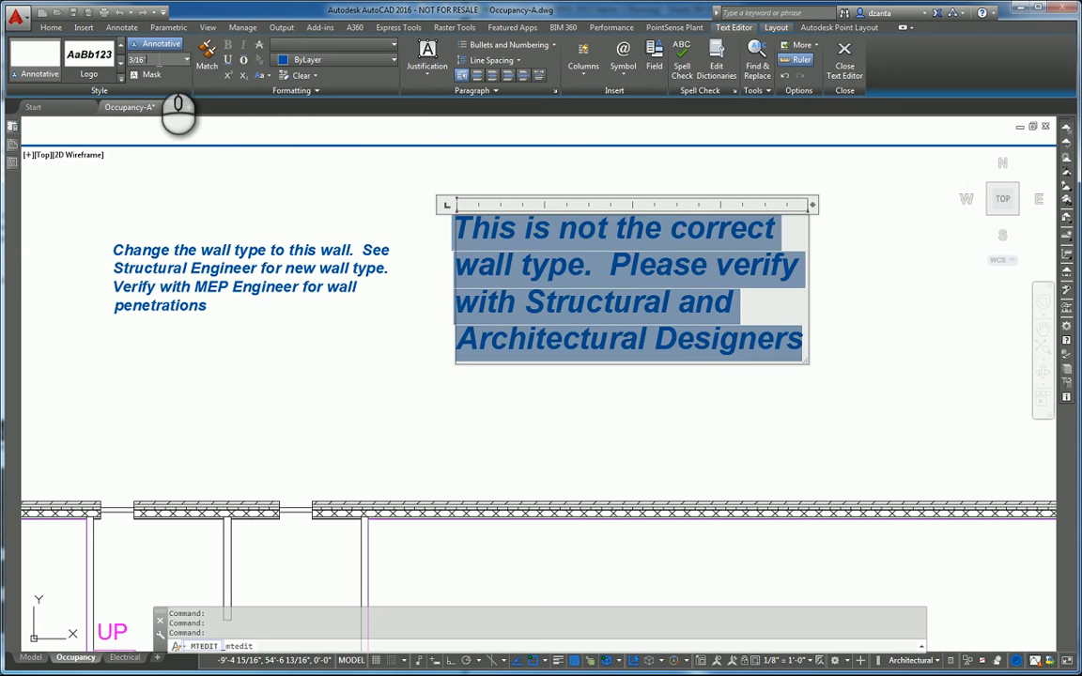
key(Return)
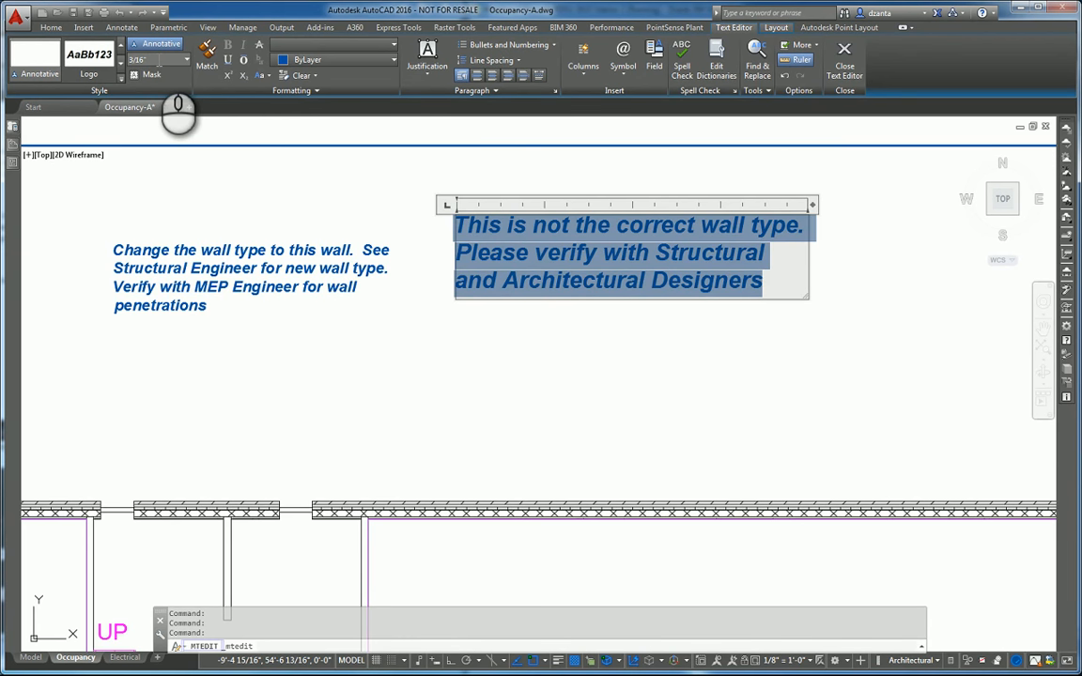
Apply a background mask using the drawing background color to the new note, and finish editing it
click(148, 81)
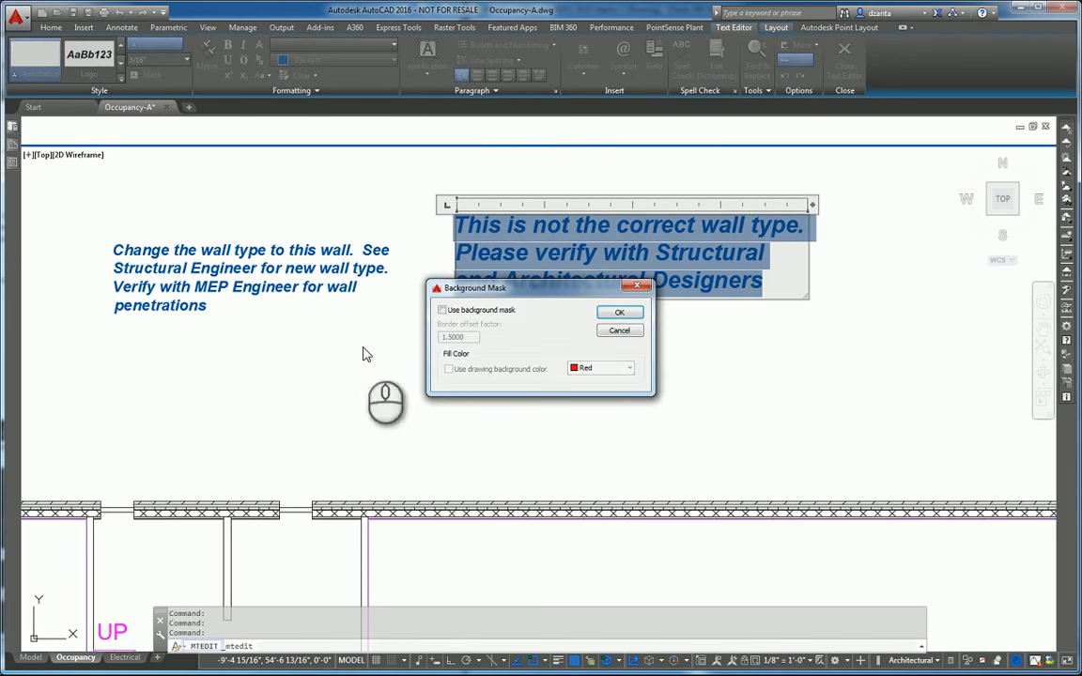
click(516, 310)
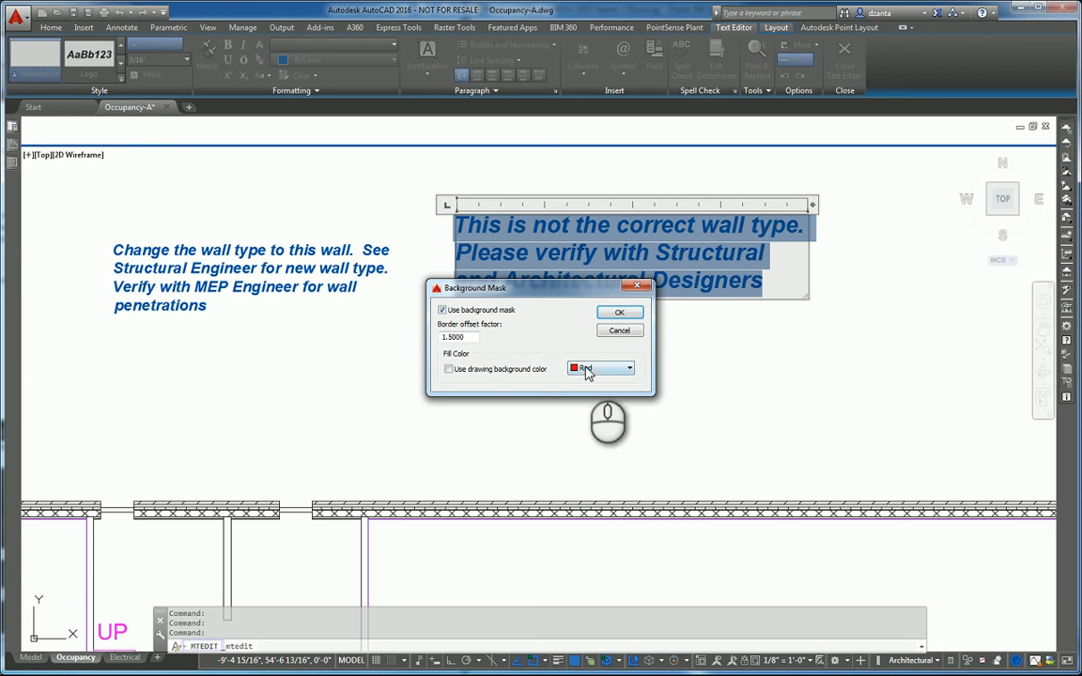
click(542, 373)
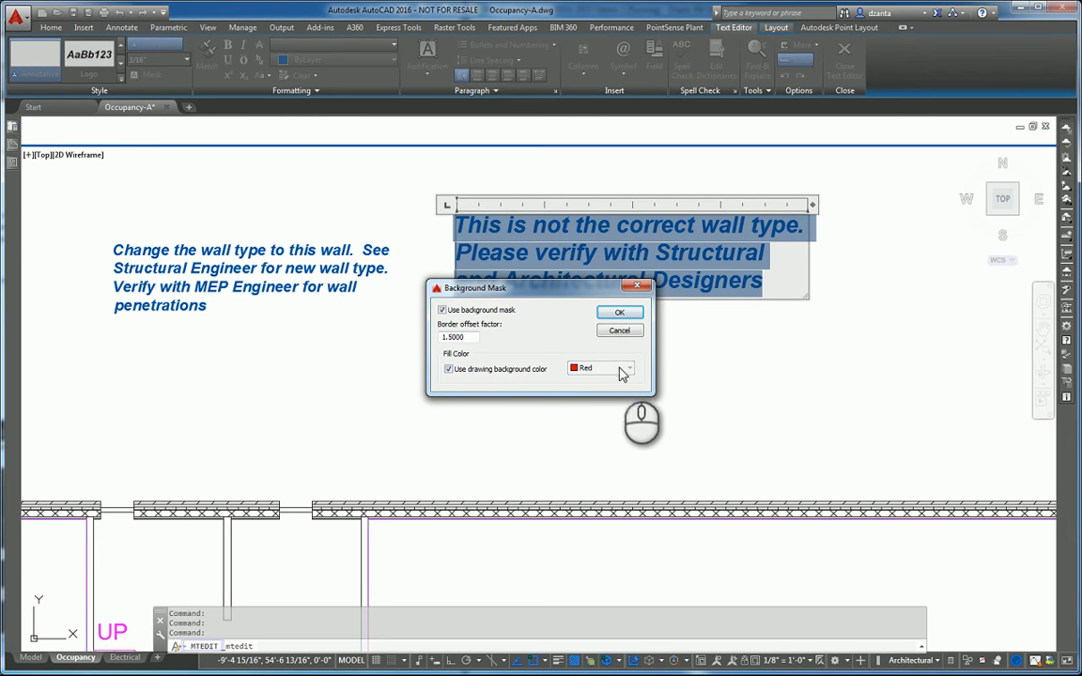
click(619, 312)
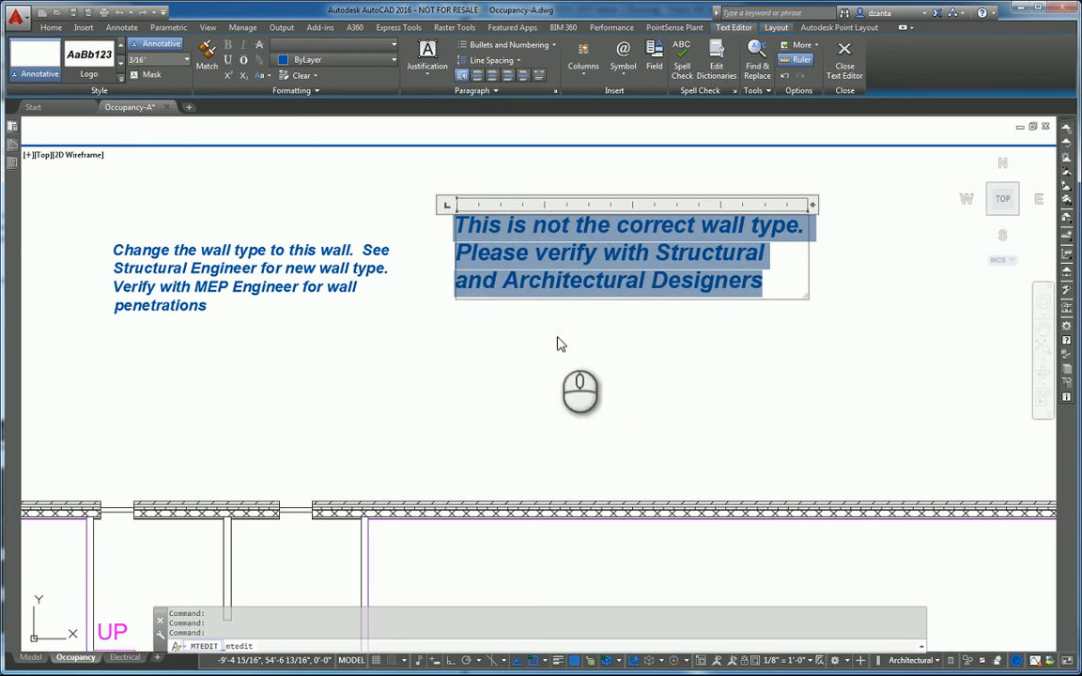
click(676, 338)
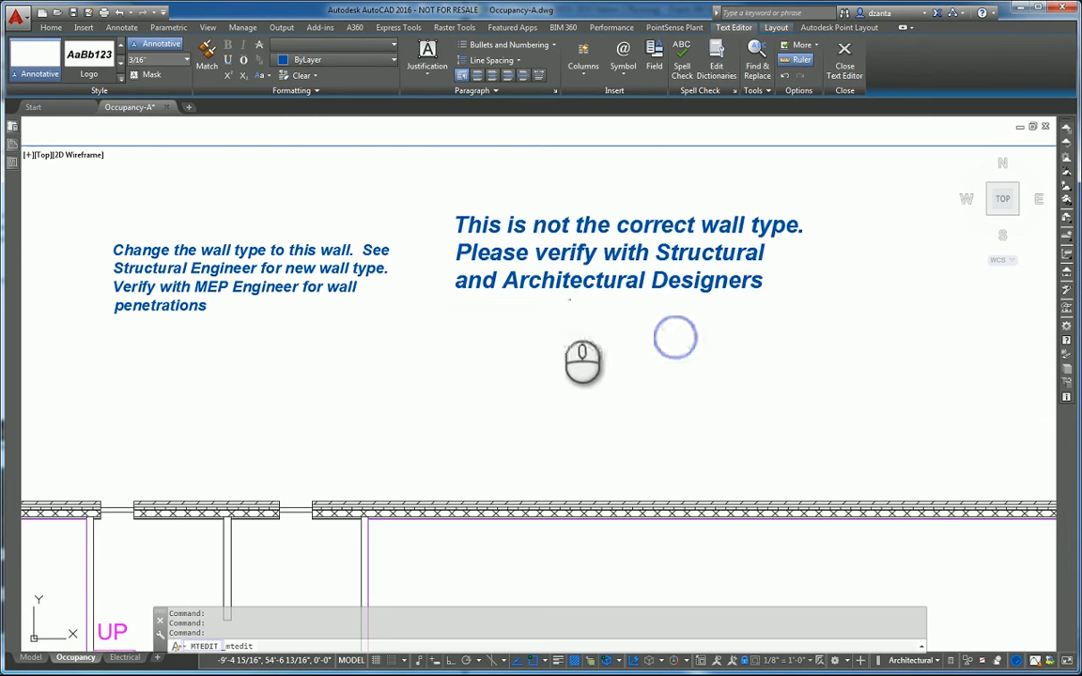
Open the new wall type note for editing and set its text font to Dutch801 Rm BT
double_click(587, 253)
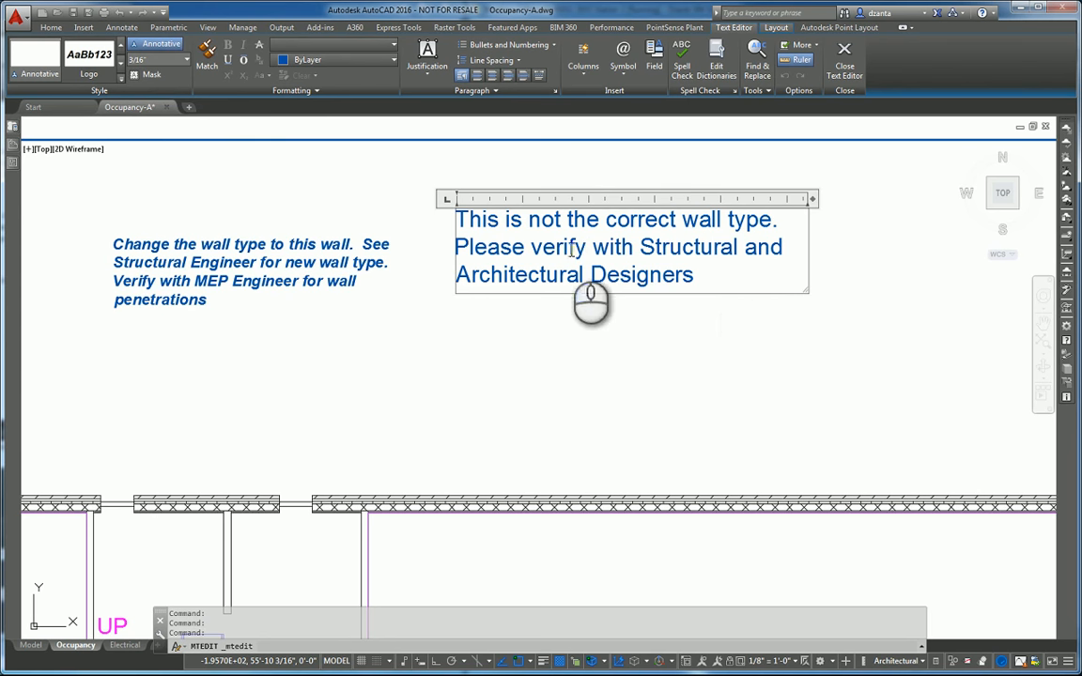
drag(695, 274, 439, 199)
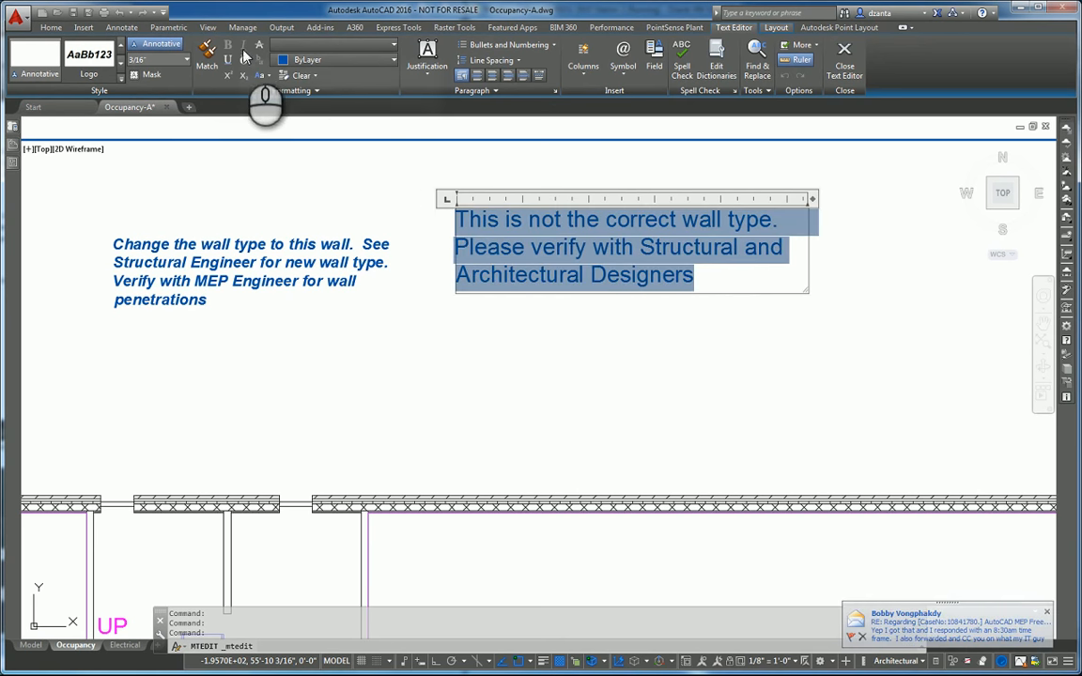
click(298, 46)
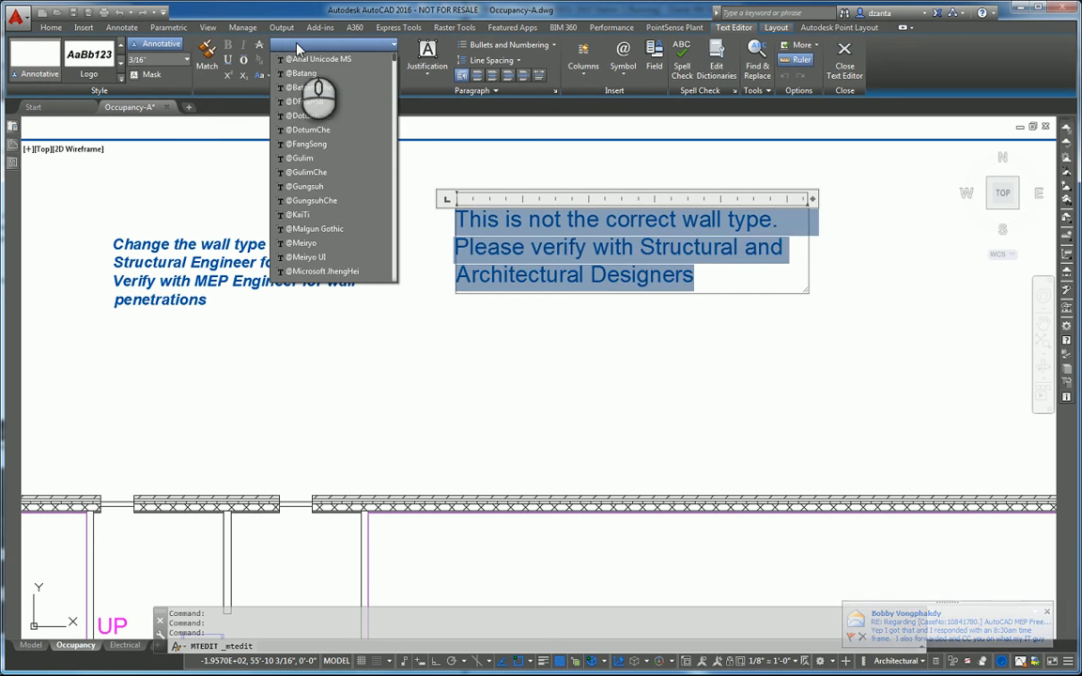
click(394, 238)
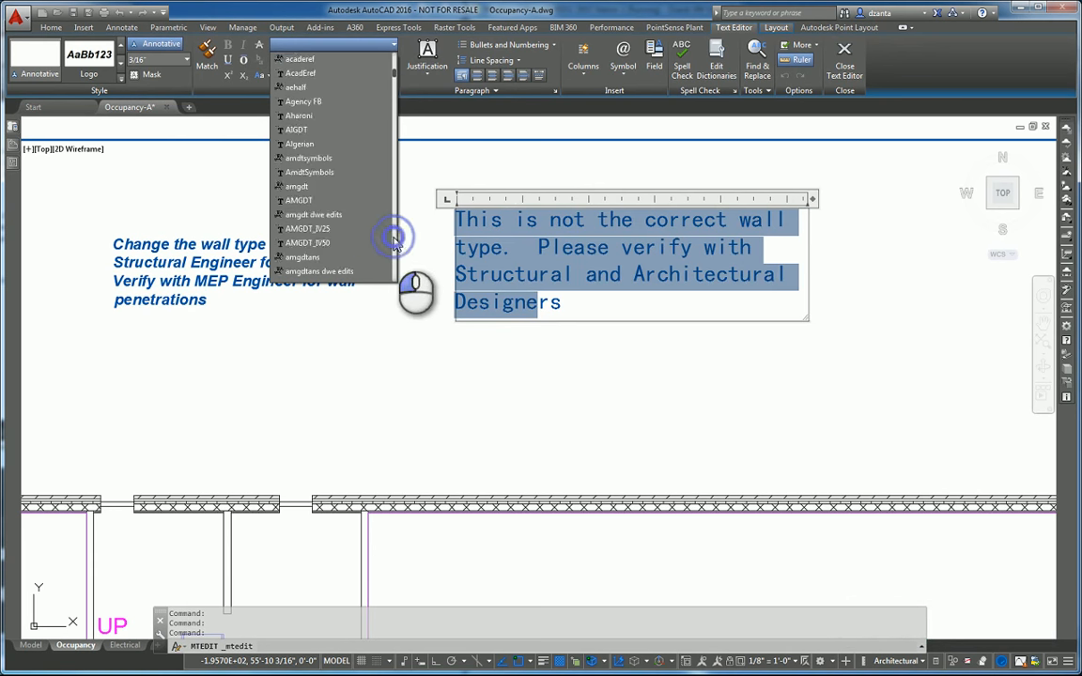
click(338, 228)
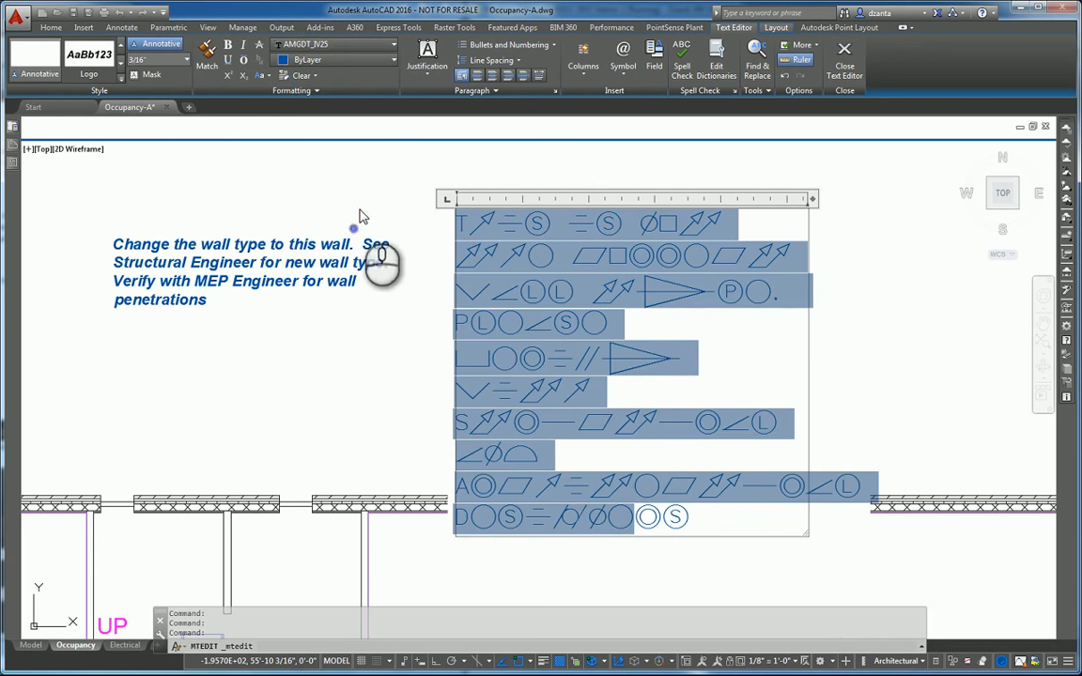
click(338, 49)
drag(395, 81, 393, 128)
click(316, 173)
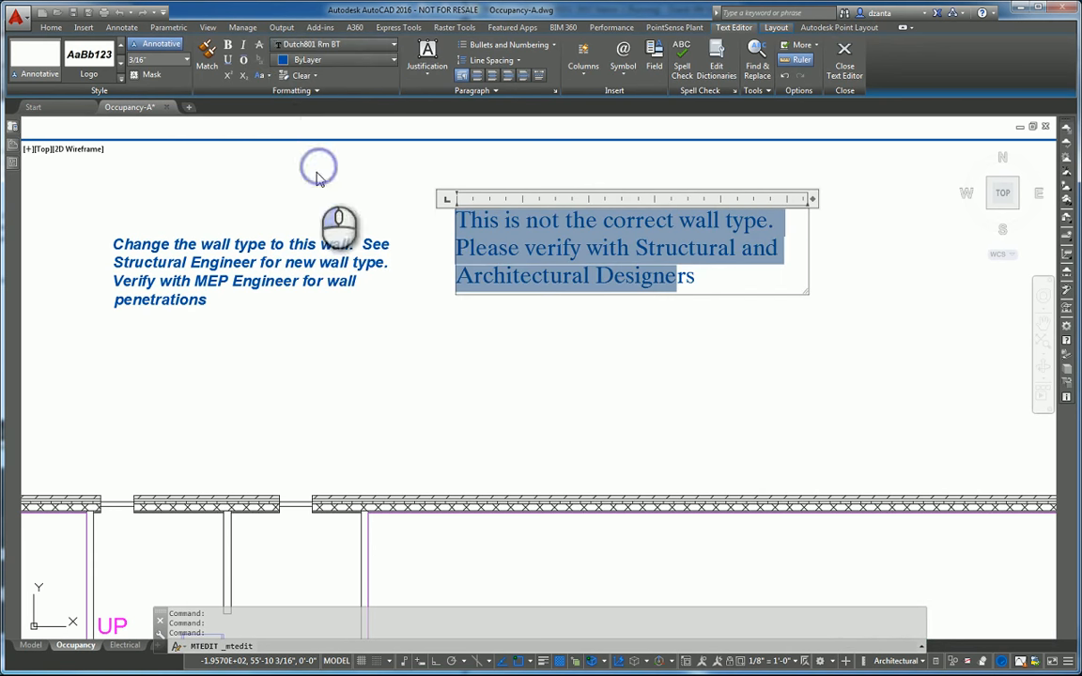
Apply bold, italic, strikethrough, underline and overline formatting to the selected note text
click(229, 48)
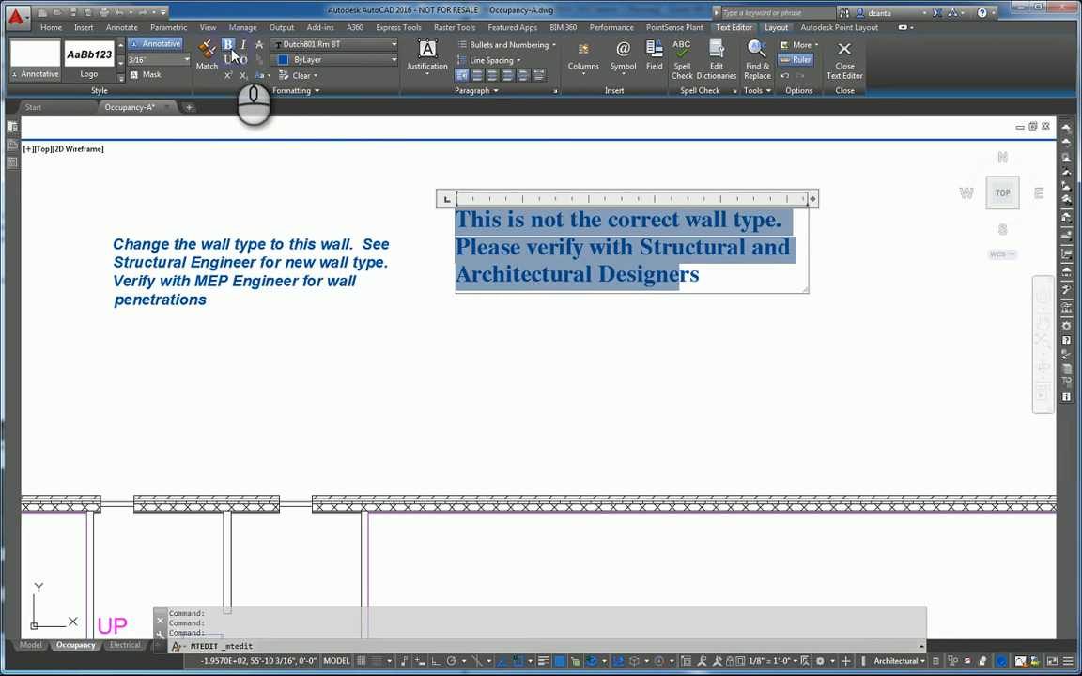
click(242, 46)
click(259, 48)
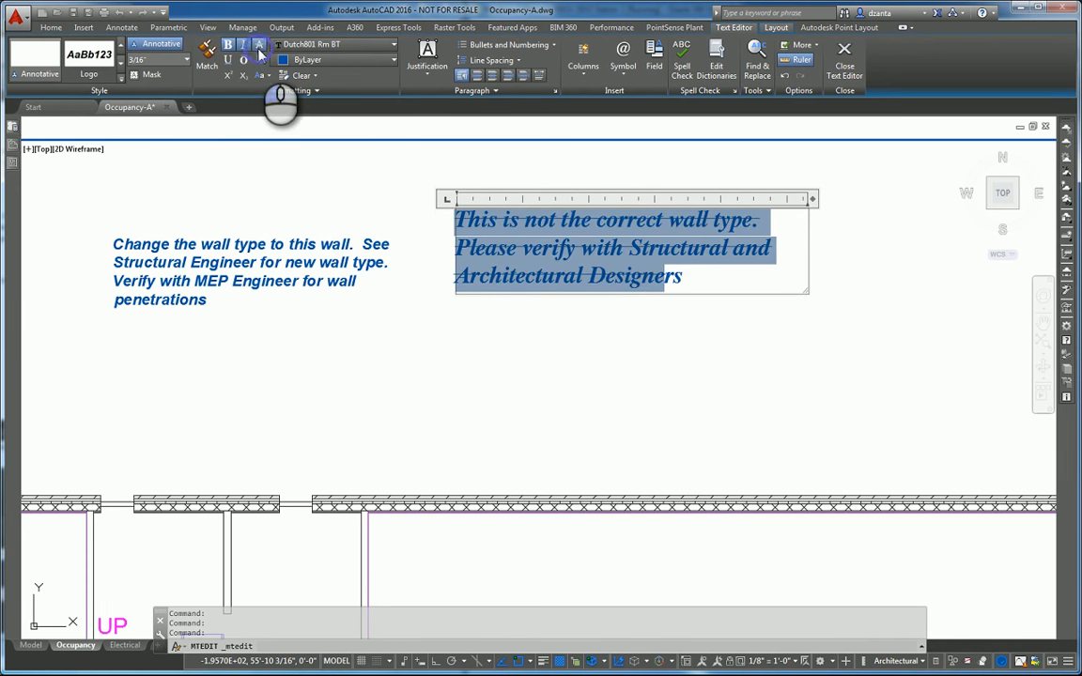
click(246, 60)
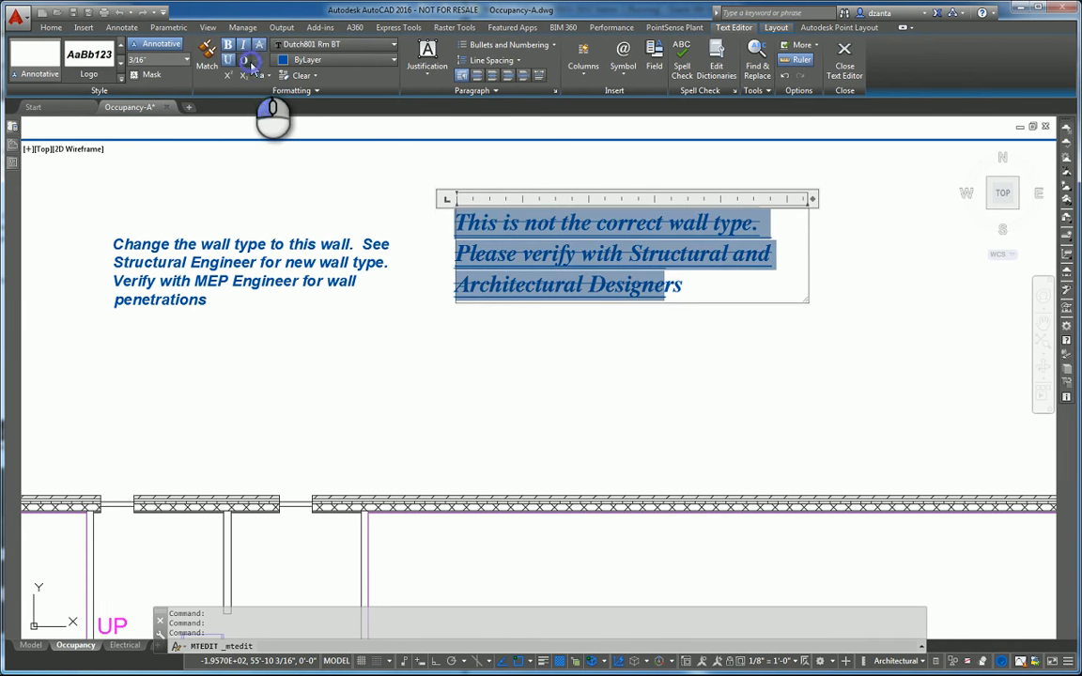
Remove the bold, italic, strikethrough, underline and overline formatting from the selected note text
click(249, 61)
click(227, 61)
click(228, 45)
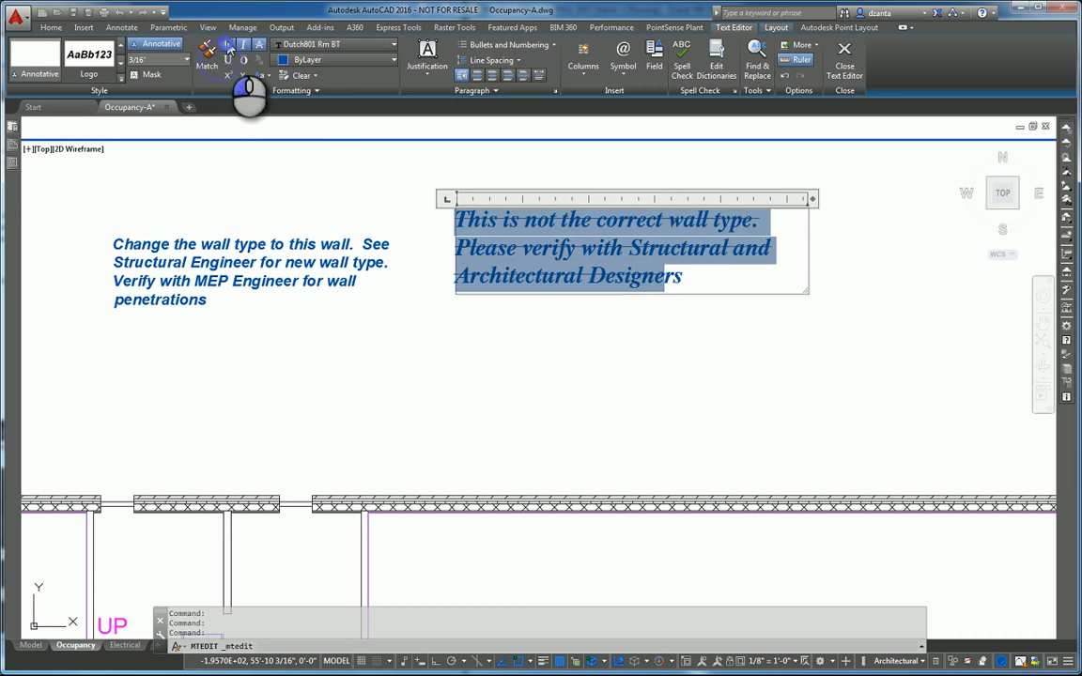
click(244, 45)
click(259, 44)
click(231, 62)
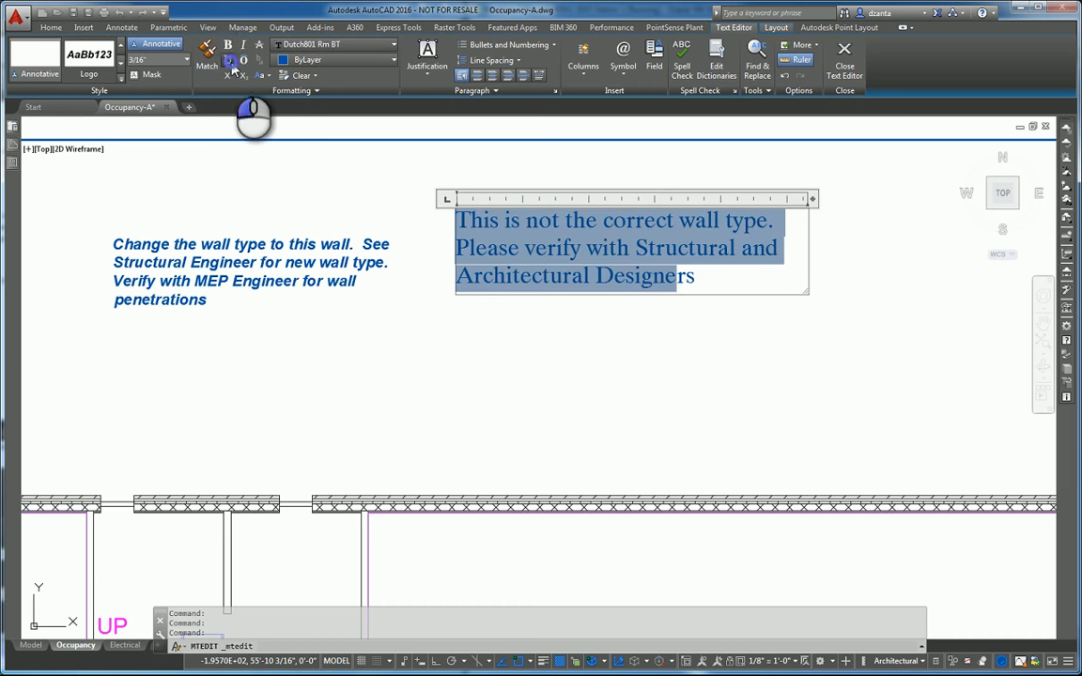
click(229, 61)
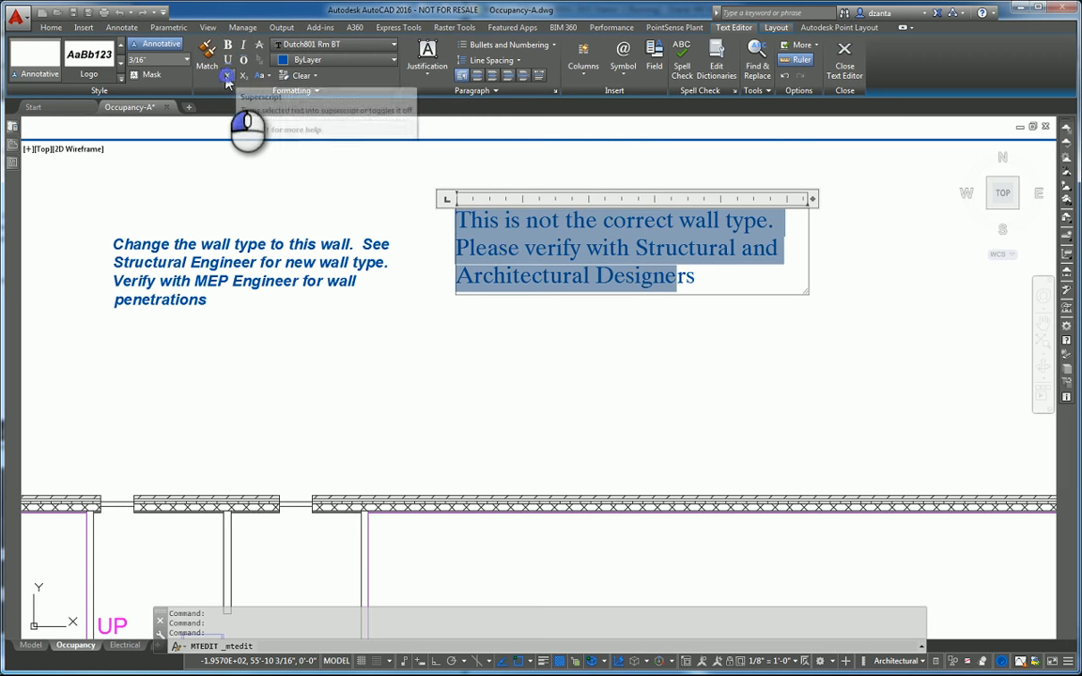
Turn superscript and subscript on and back off for the selected note text
click(226, 79)
click(227, 79)
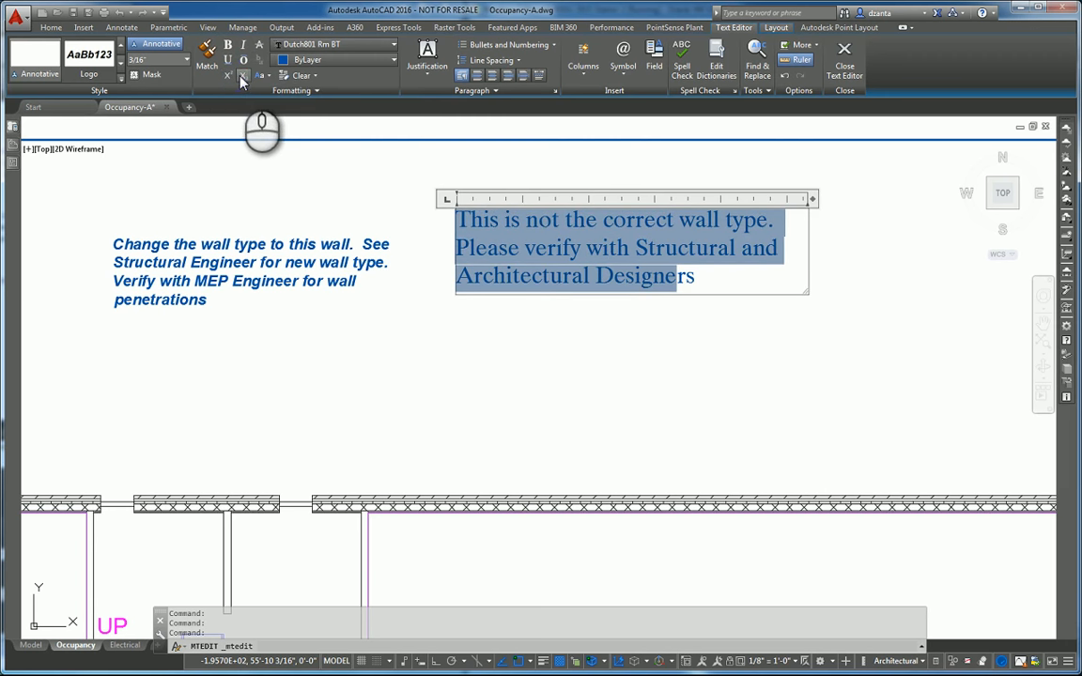
click(241, 78)
click(242, 78)
Convert the selected note text to uppercase and then to lowercase
click(267, 75)
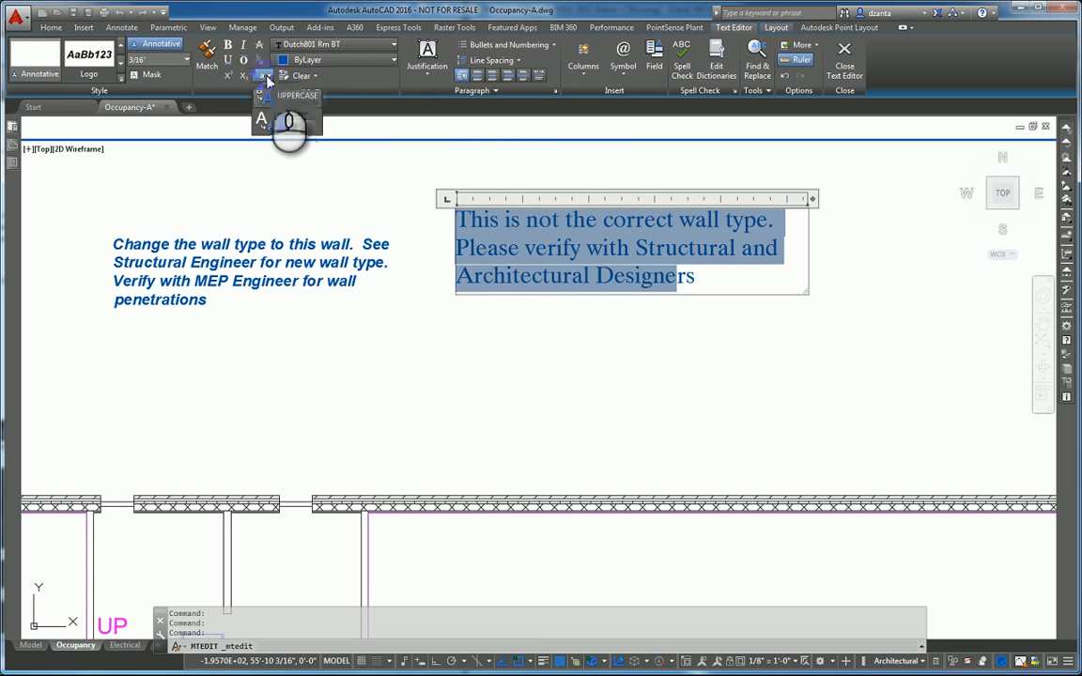
click(286, 103)
click(267, 75)
click(285, 118)
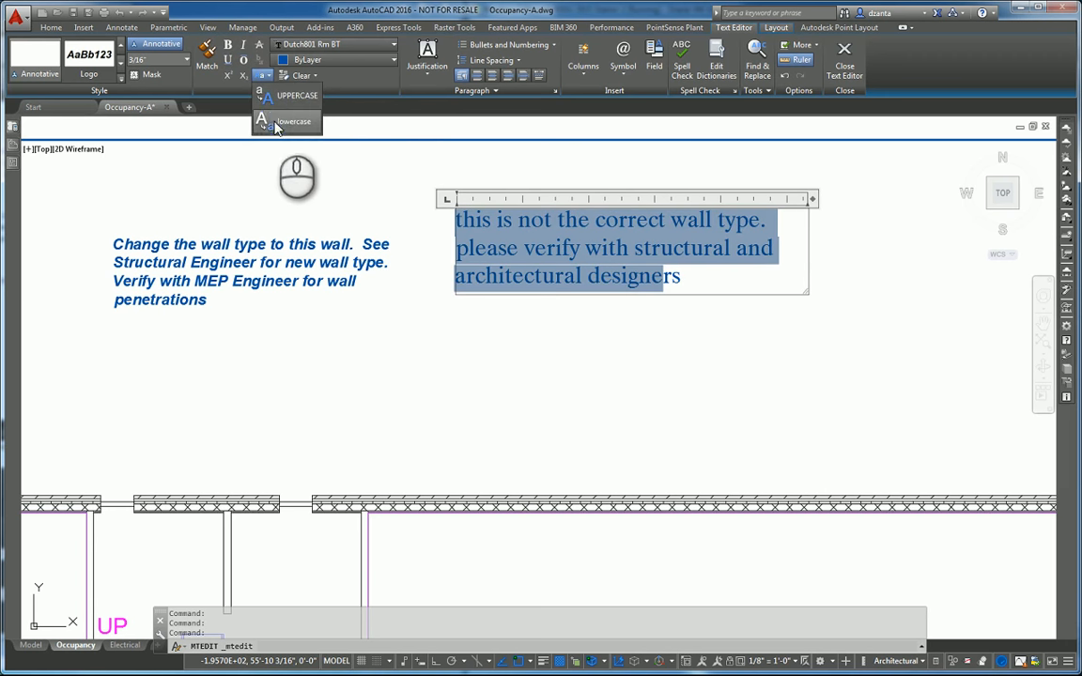
Color the selected note text Yellow and set the note's justification to Middle Center
click(358, 61)
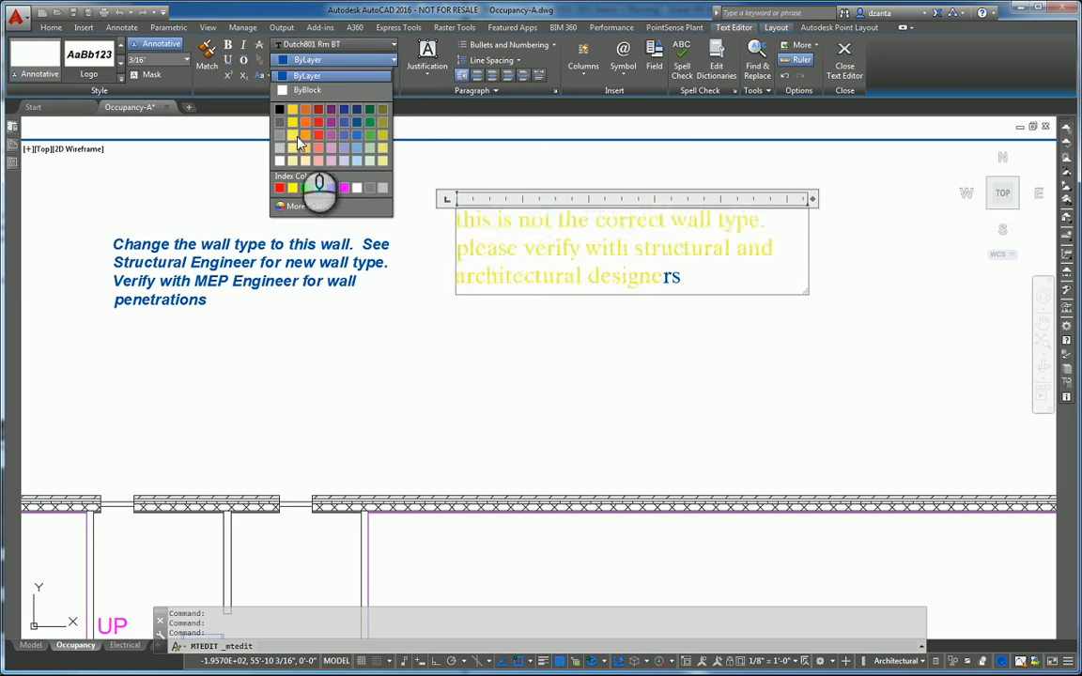
click(292, 188)
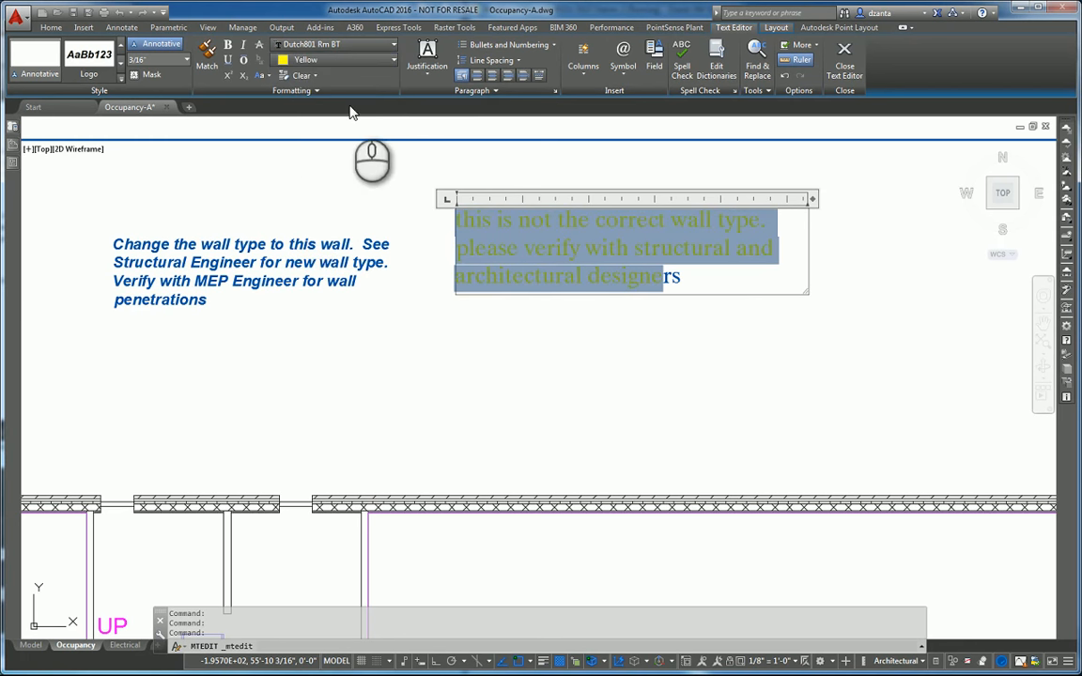
click(434, 82)
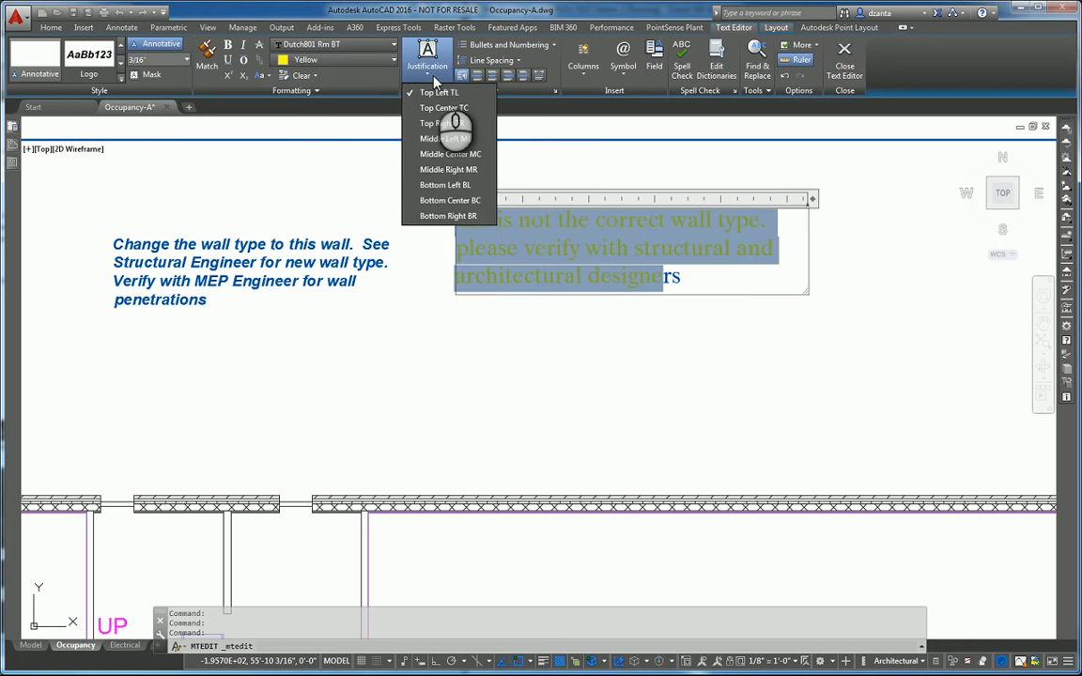
click(448, 163)
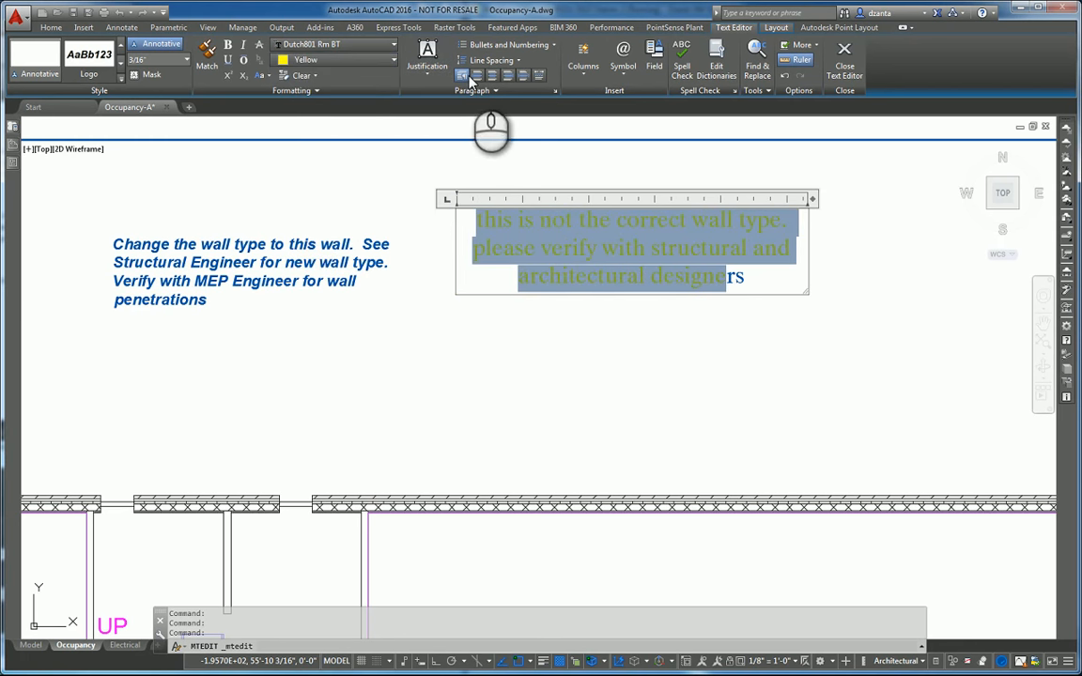
click(533, 52)
click(533, 52)
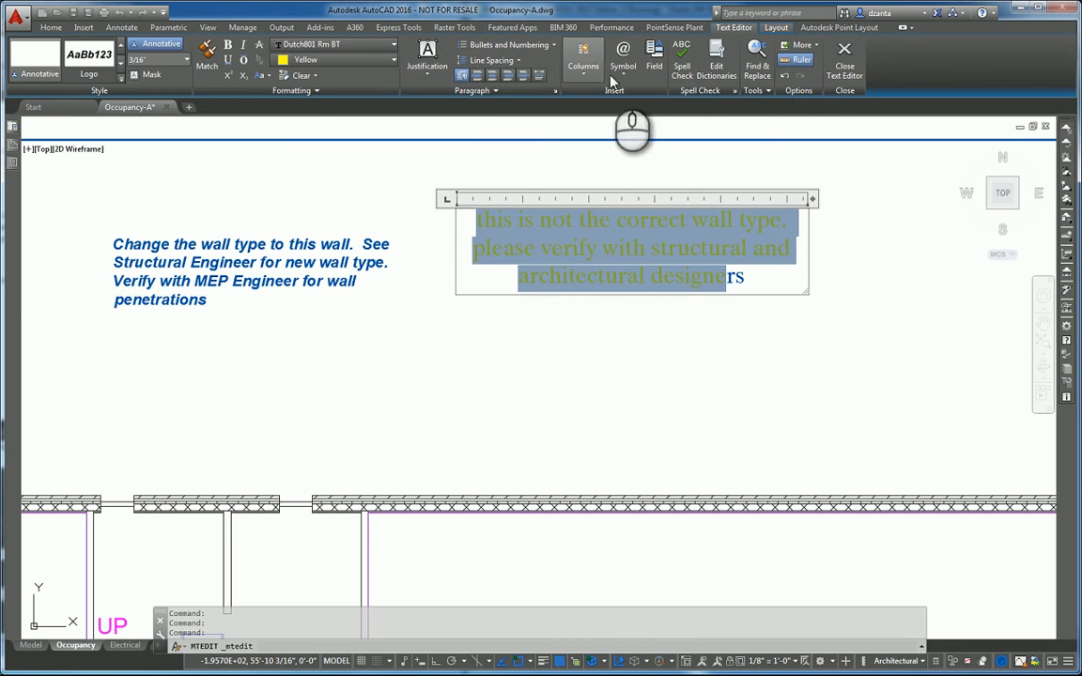
Insert a degree symbol two lines below the end of the note's text
click(756, 282)
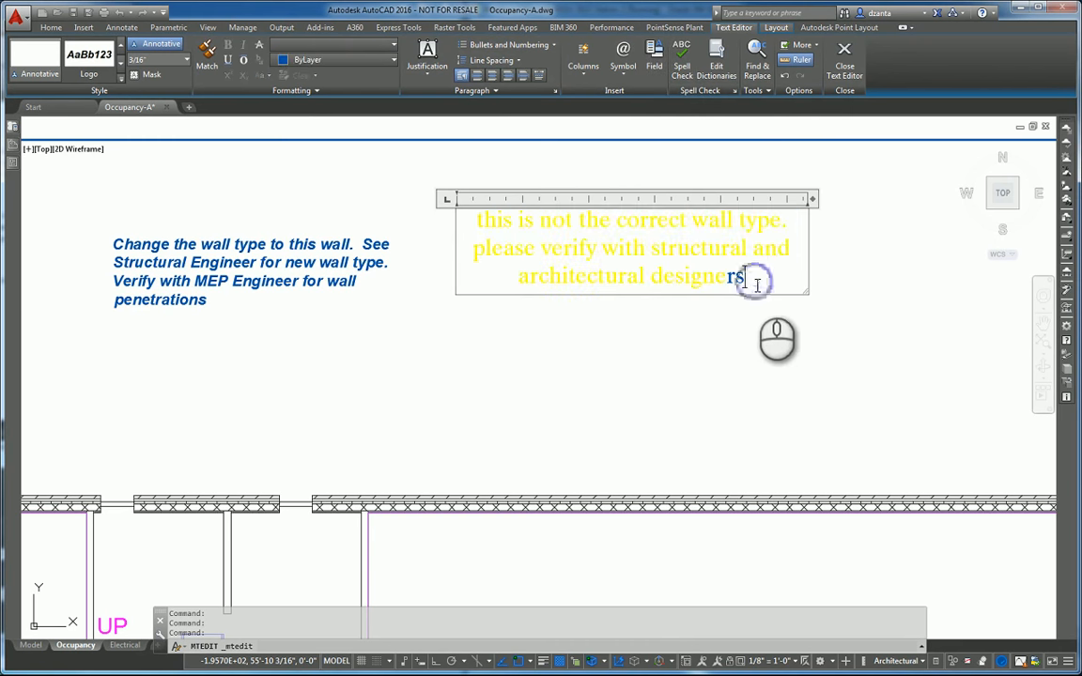
key(Return)
key(Return)
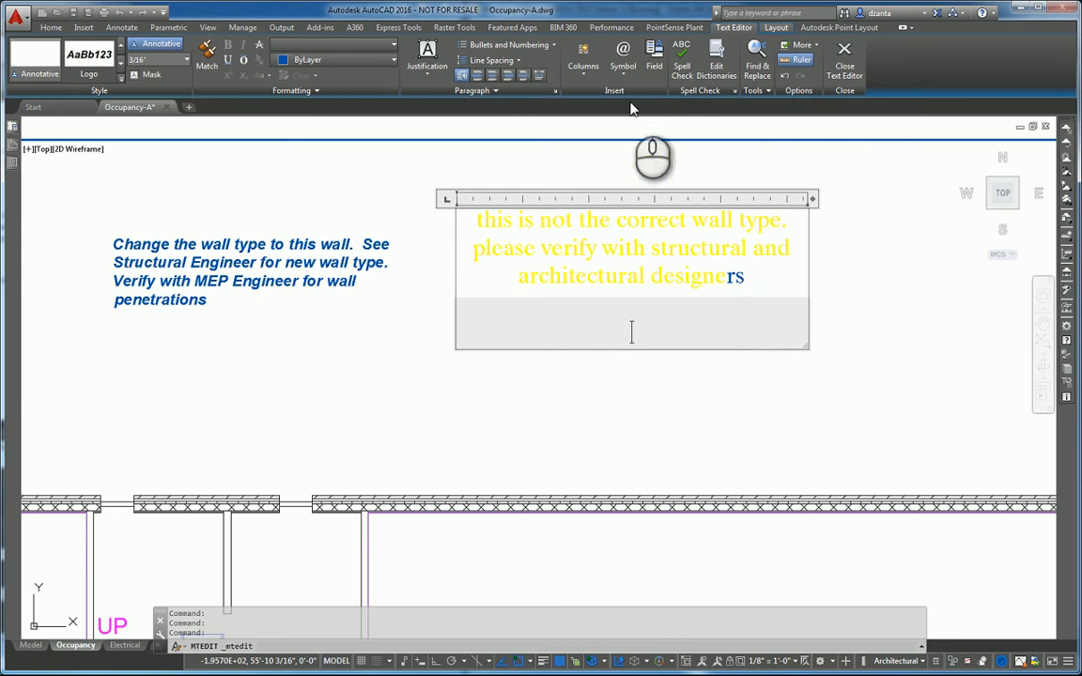
click(621, 57)
click(639, 92)
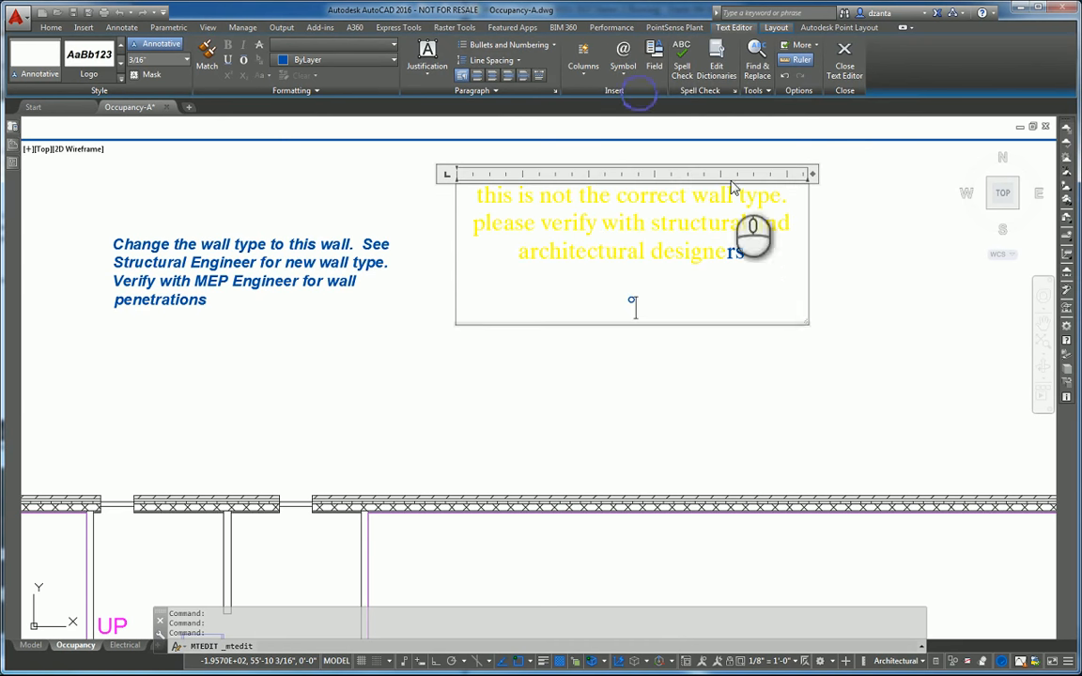
Insert a Document Filename field on a new line below the degree symbol, in uppercase, showing the filename only with its extension
key(Return)
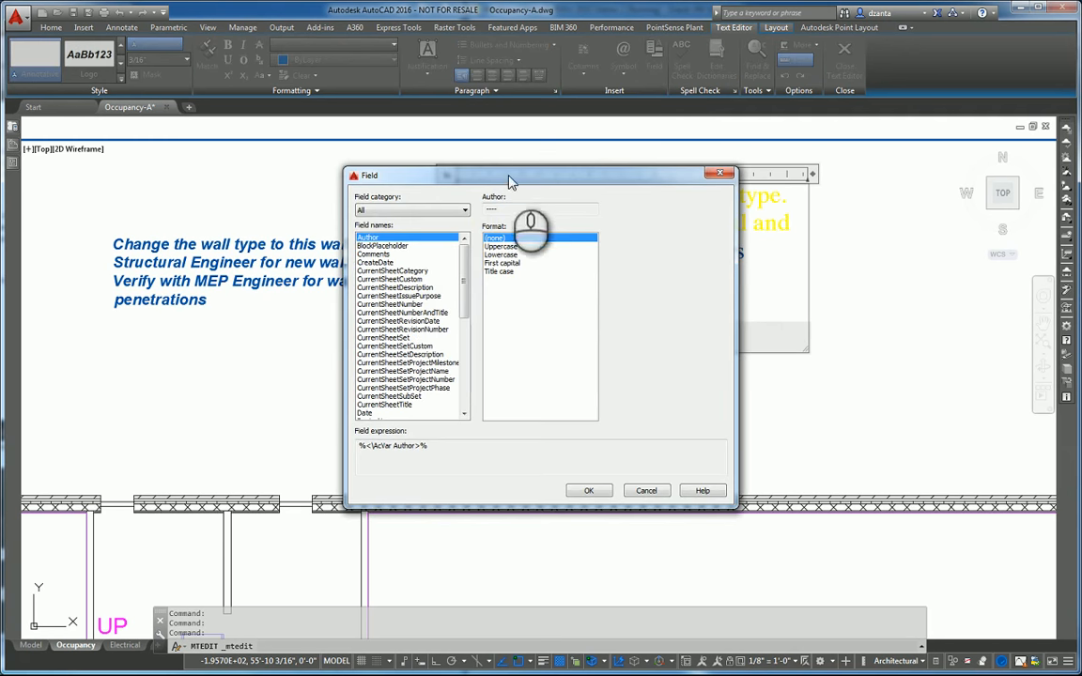
click(415, 209)
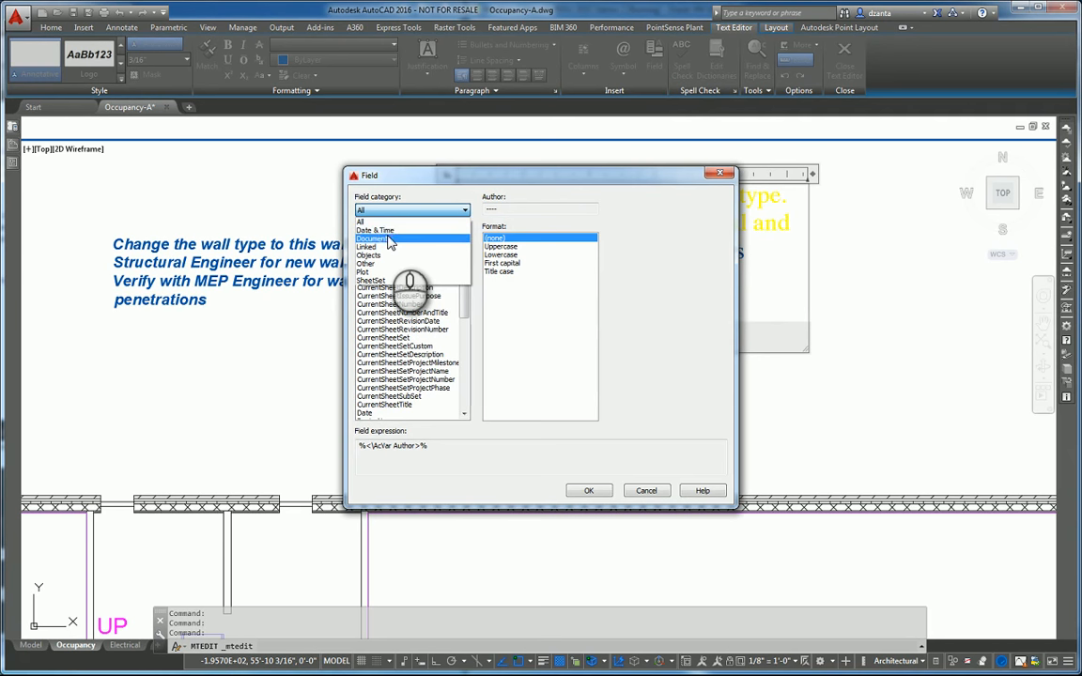
click(390, 240)
click(371, 254)
click(500, 246)
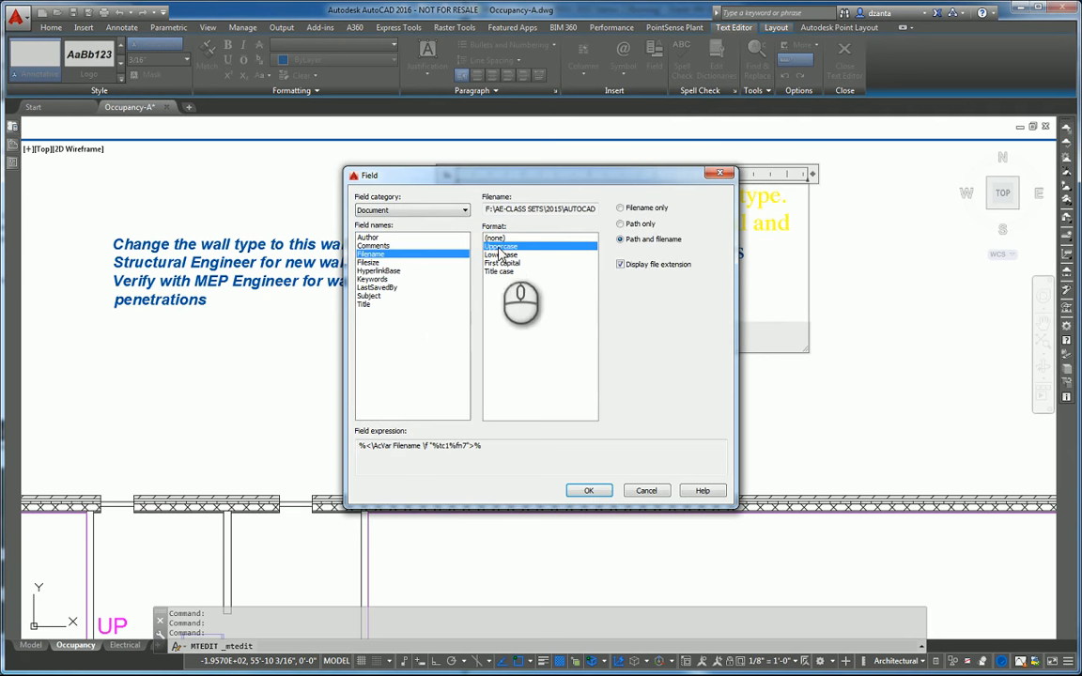
click(652, 209)
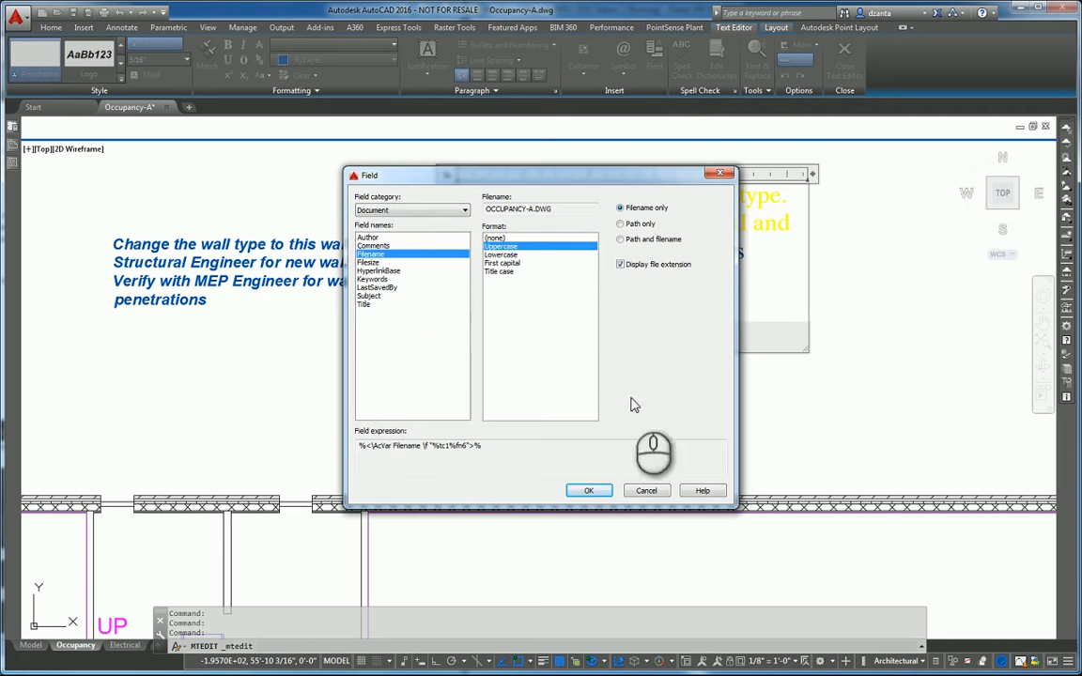
click(589, 490)
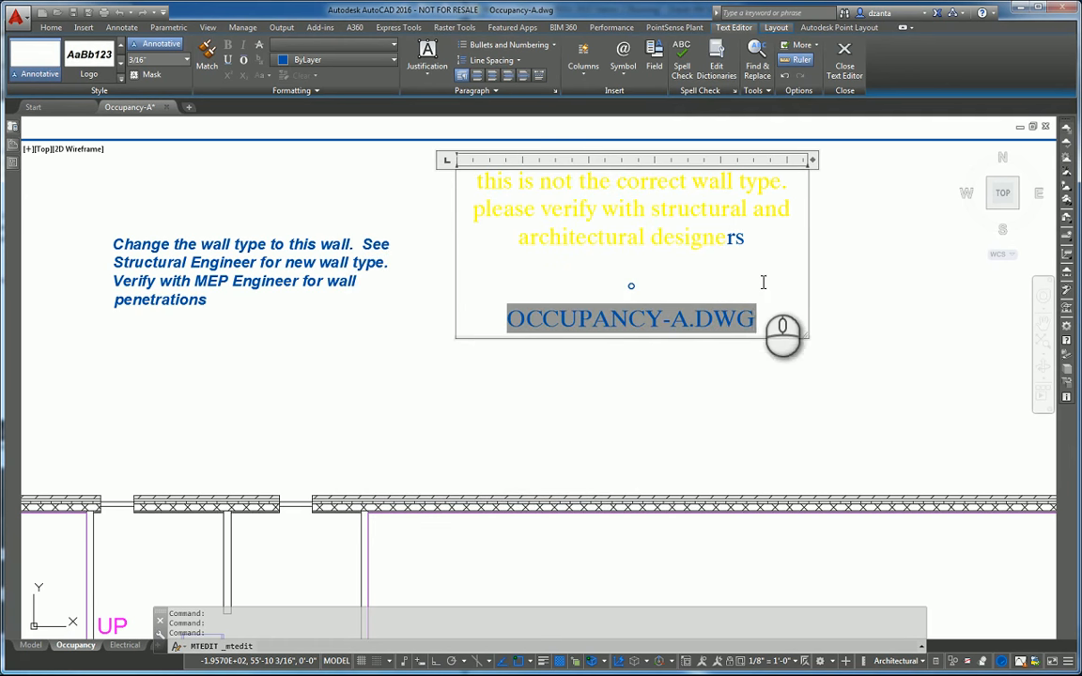
Delete the note's entire contents, including the degree symbol and the filename field
click(766, 323)
key(Return)
key(Return)
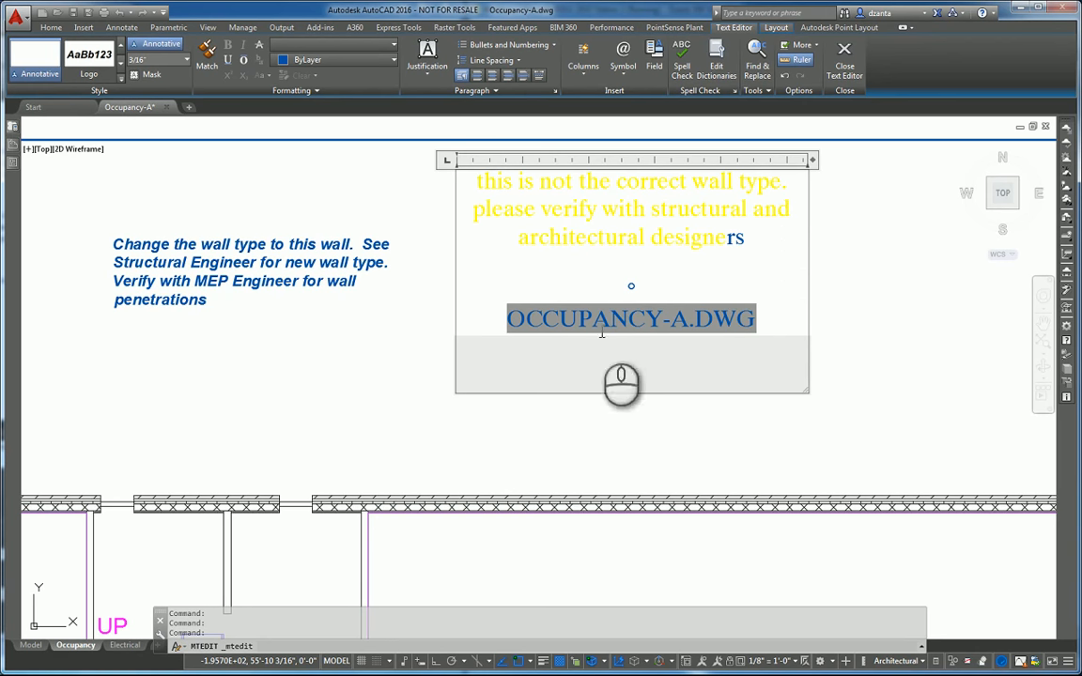
drag(640, 375, 504, 194)
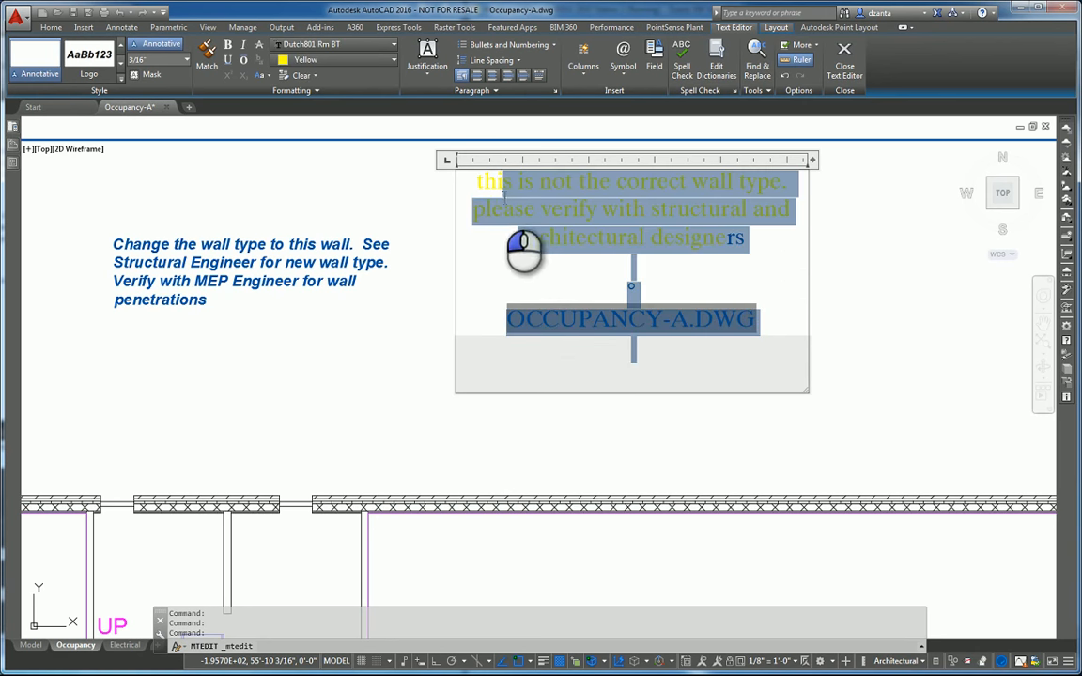
key(Delete)
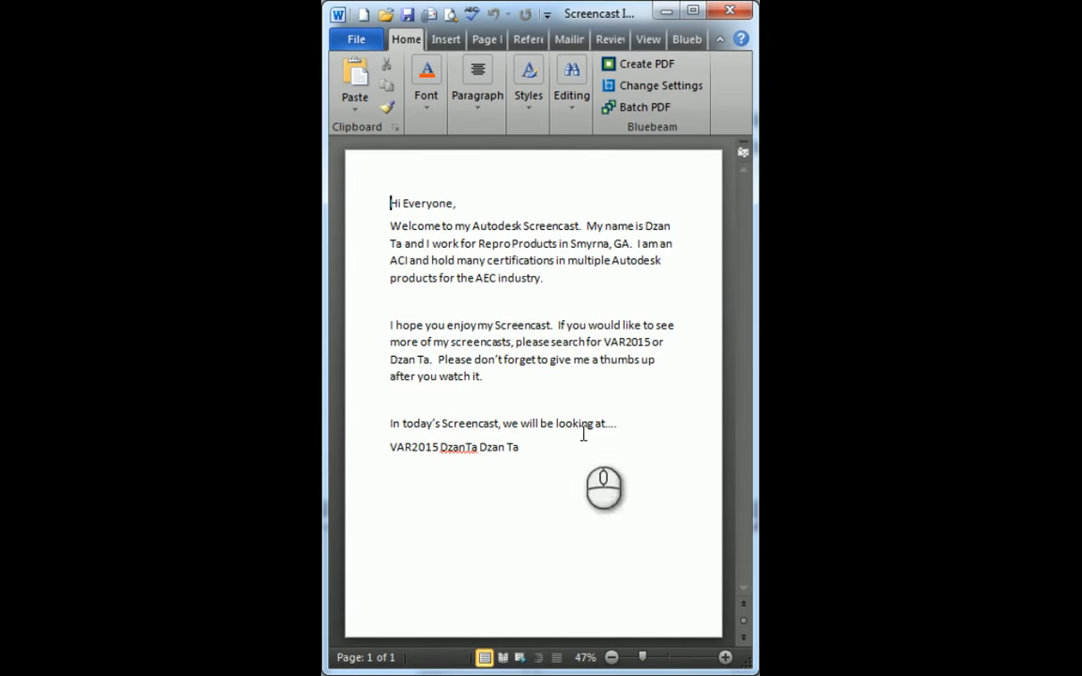
Switch to the Word document, copy the text from "Hi Everyone," through "after you watch it.", and paste it into the emptied note
drag(517, 392, 405, 223)
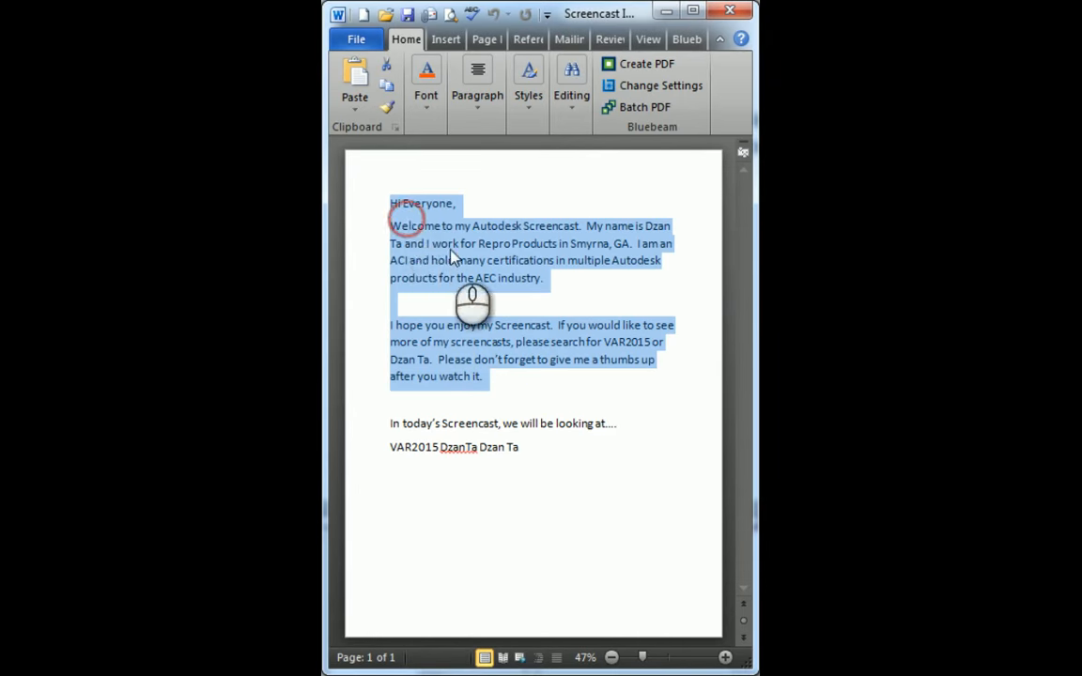
right_click(405, 220)
click(449, 248)
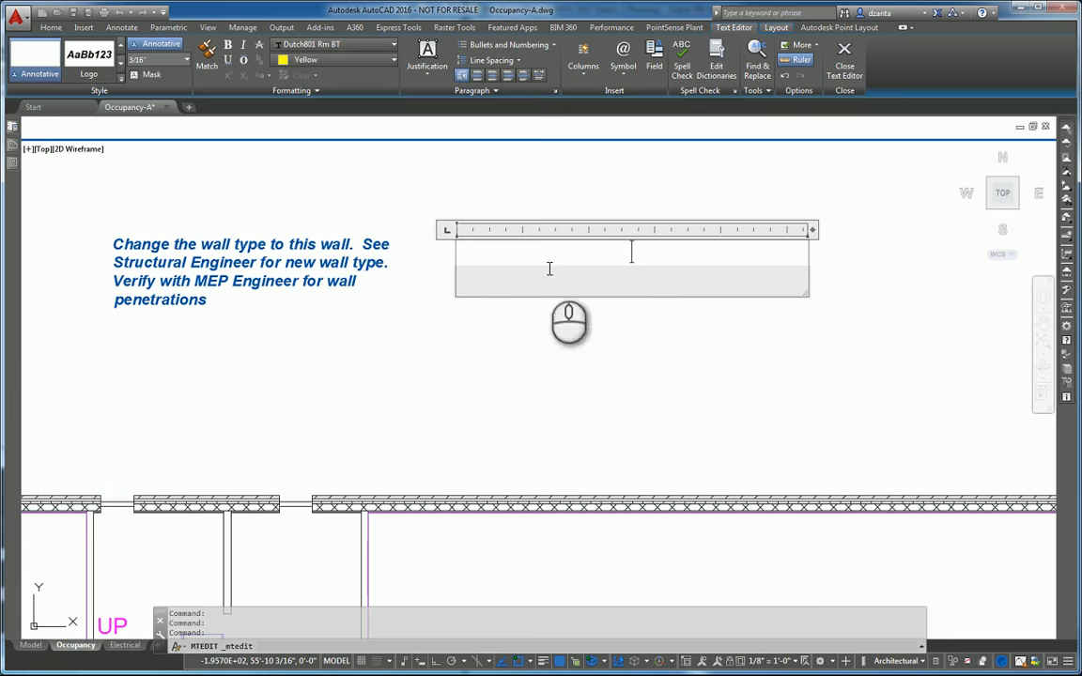
right_click(635, 257)
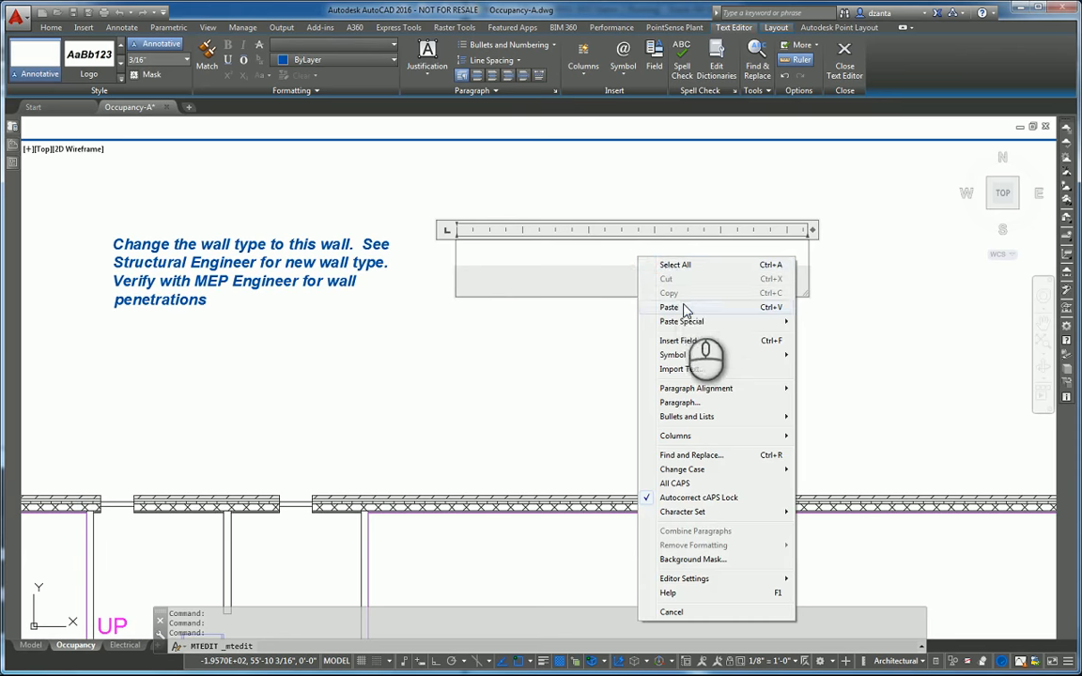
click(684, 307)
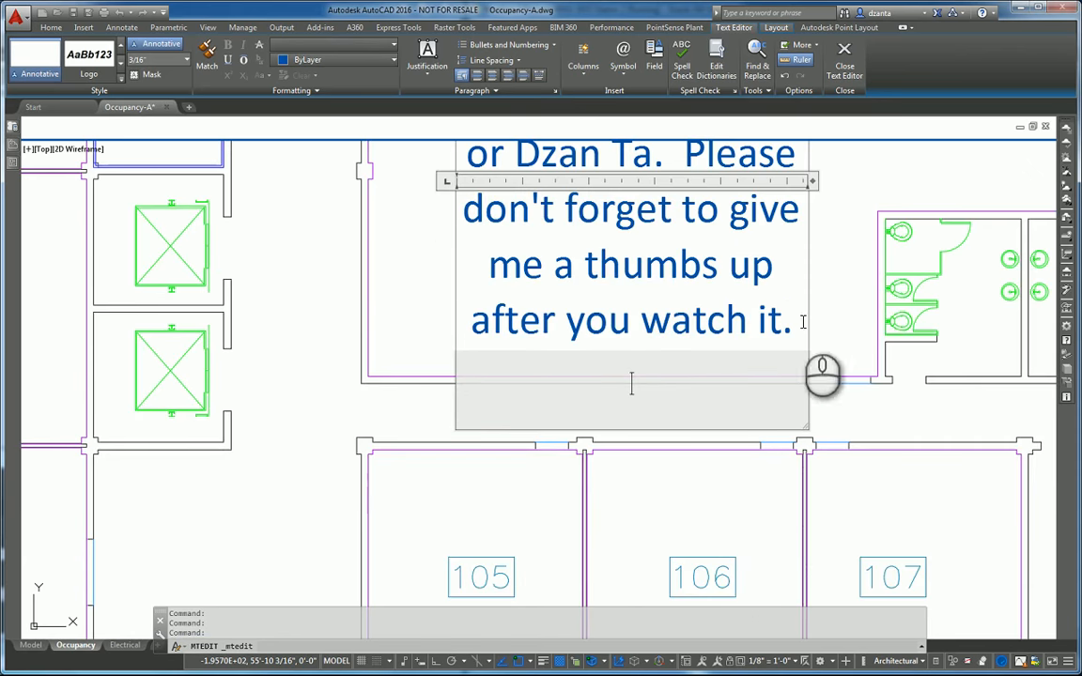
Finish editing the note and close the Occupancy-A drawing
click(843, 198)
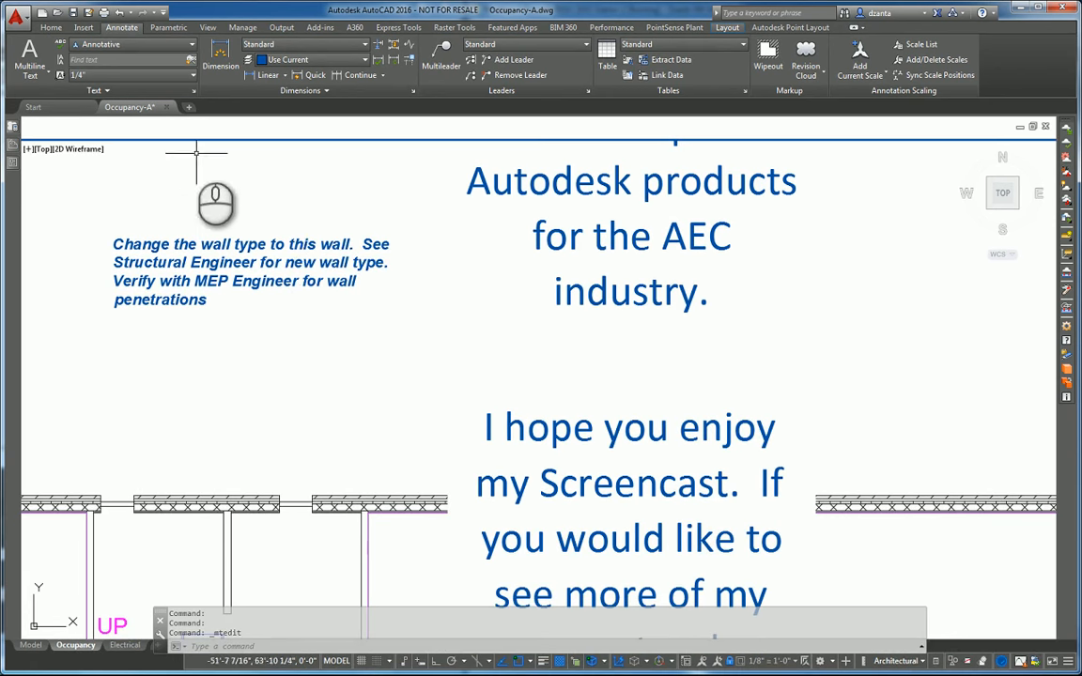
click(166, 108)
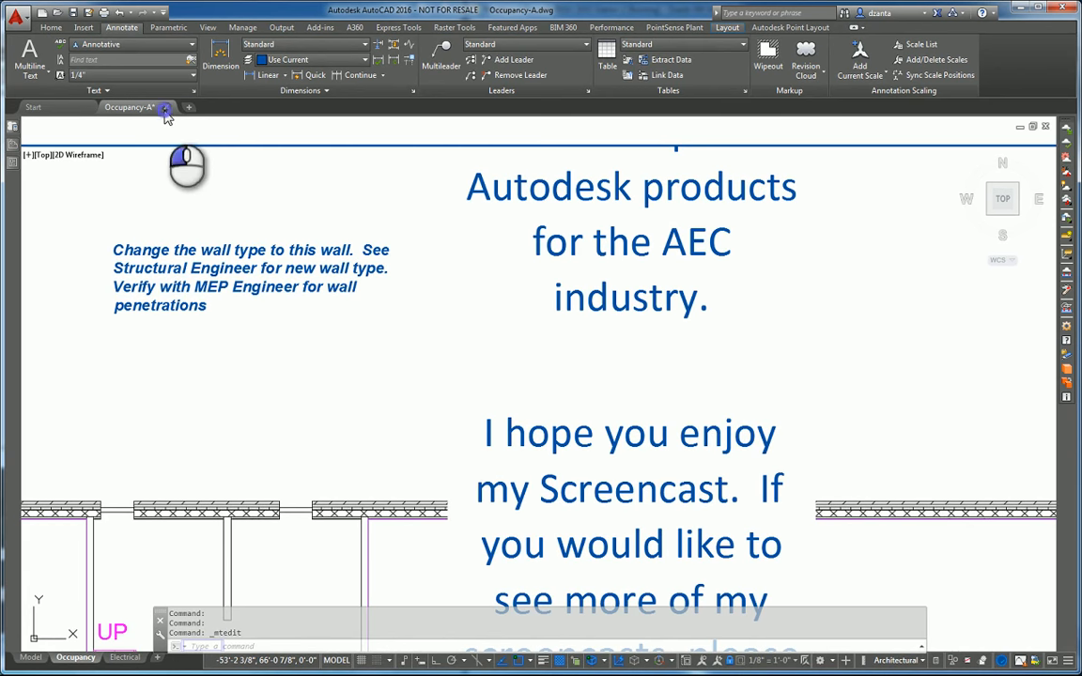